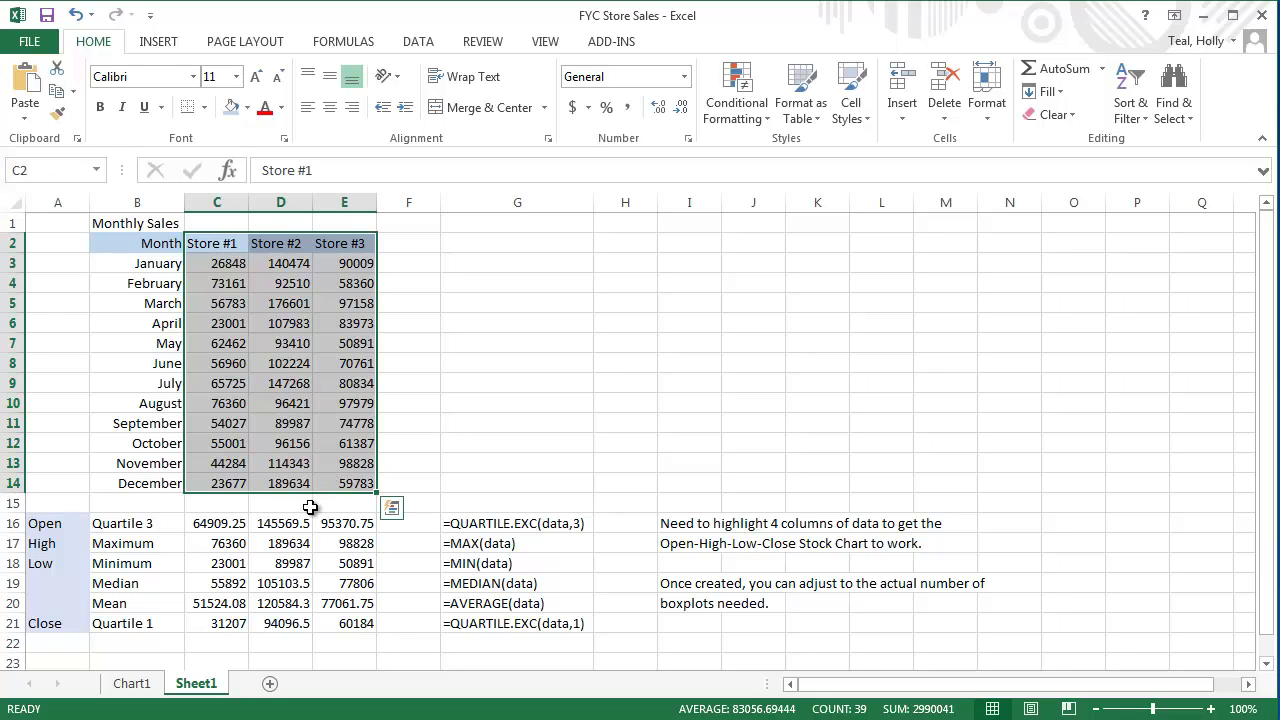
- Clear the existing statistics for all three stores in C16:E21
left_click_drag(217, 523, 342, 623)
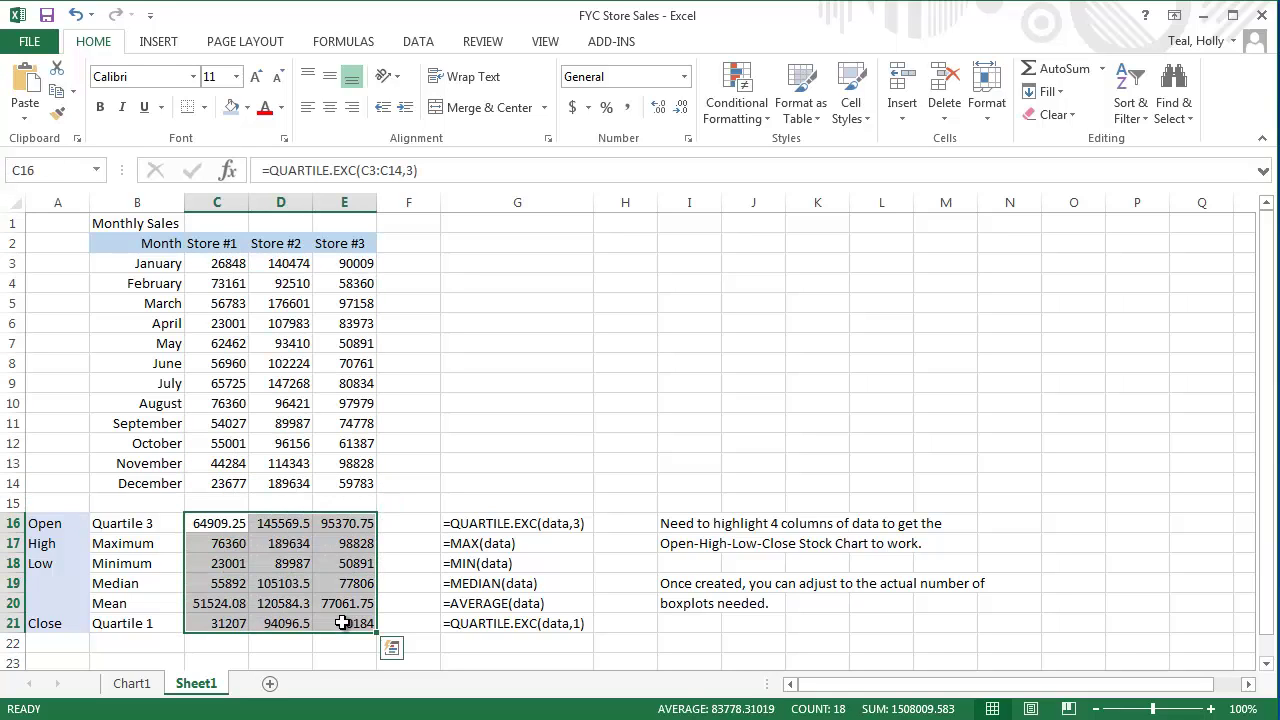
key("Delete")
left_click(255, 550)
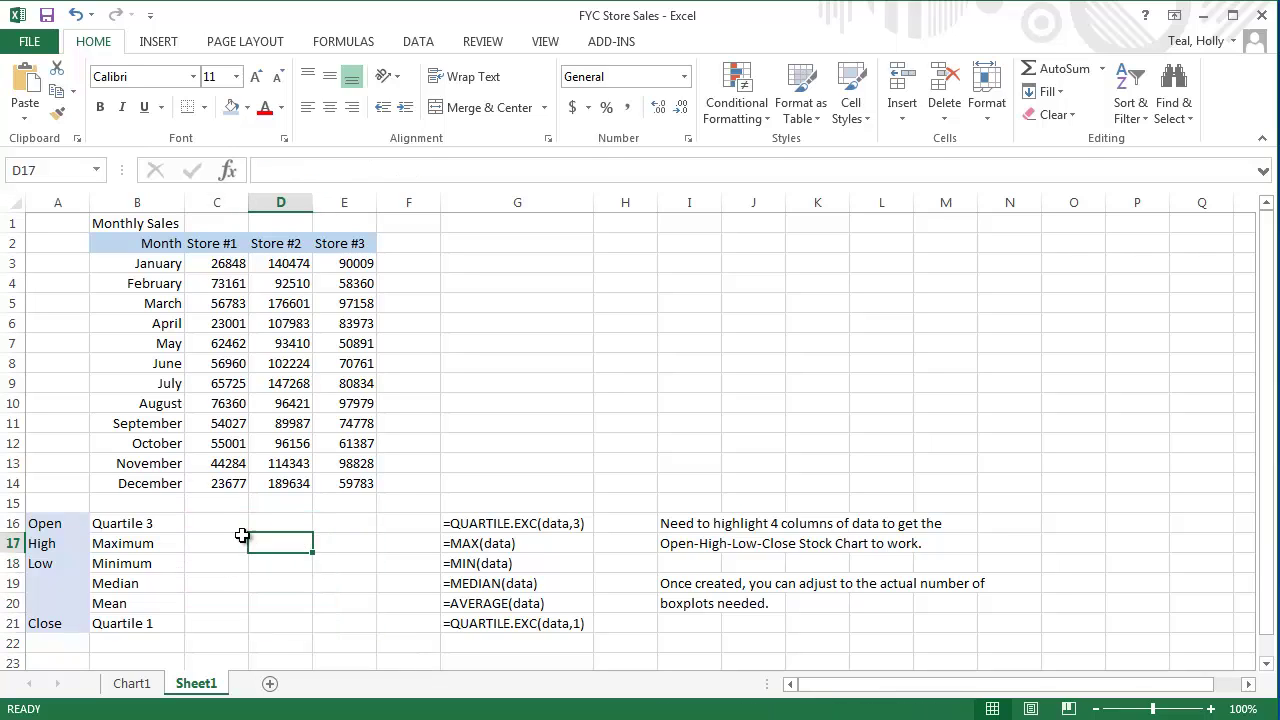
- Examine the Open, High, Low and Close labels beside the statistic names in A16:B21 and the formula notes in column G
left_click_drag(67, 523, 60, 622)
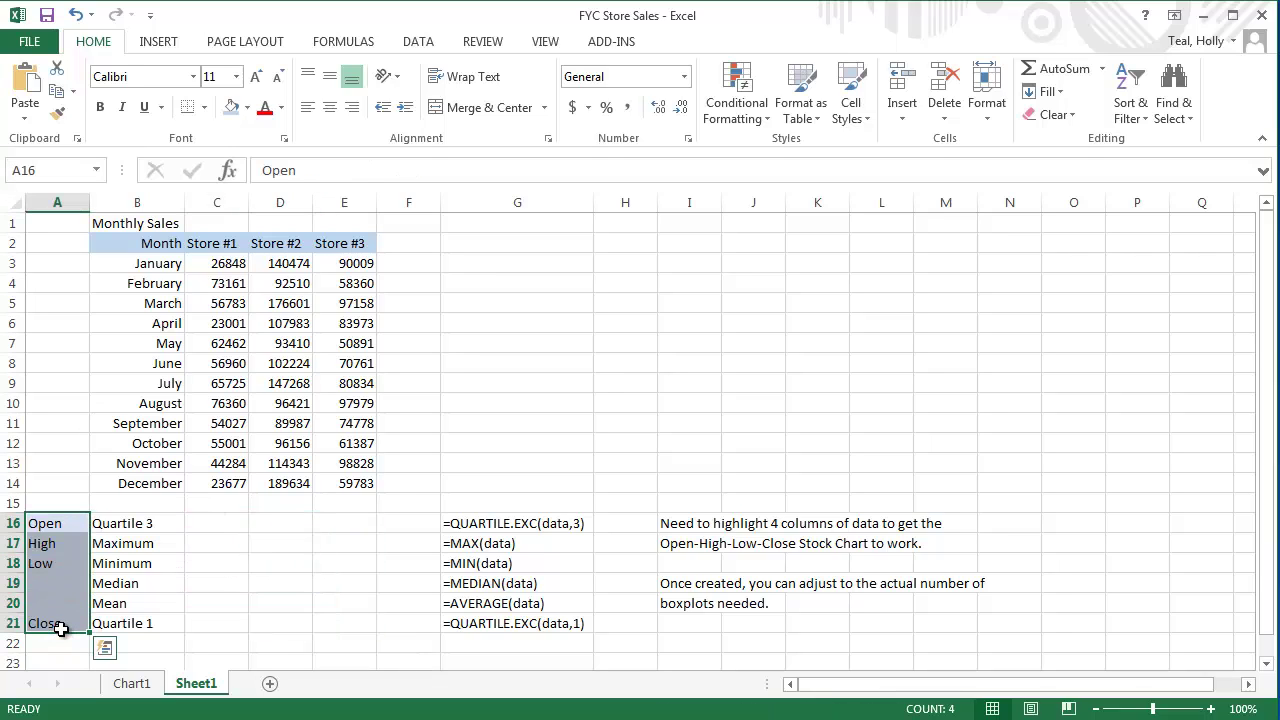
left_click_drag(49, 523, 137, 523)
left_click_drag(60, 623, 152, 624)
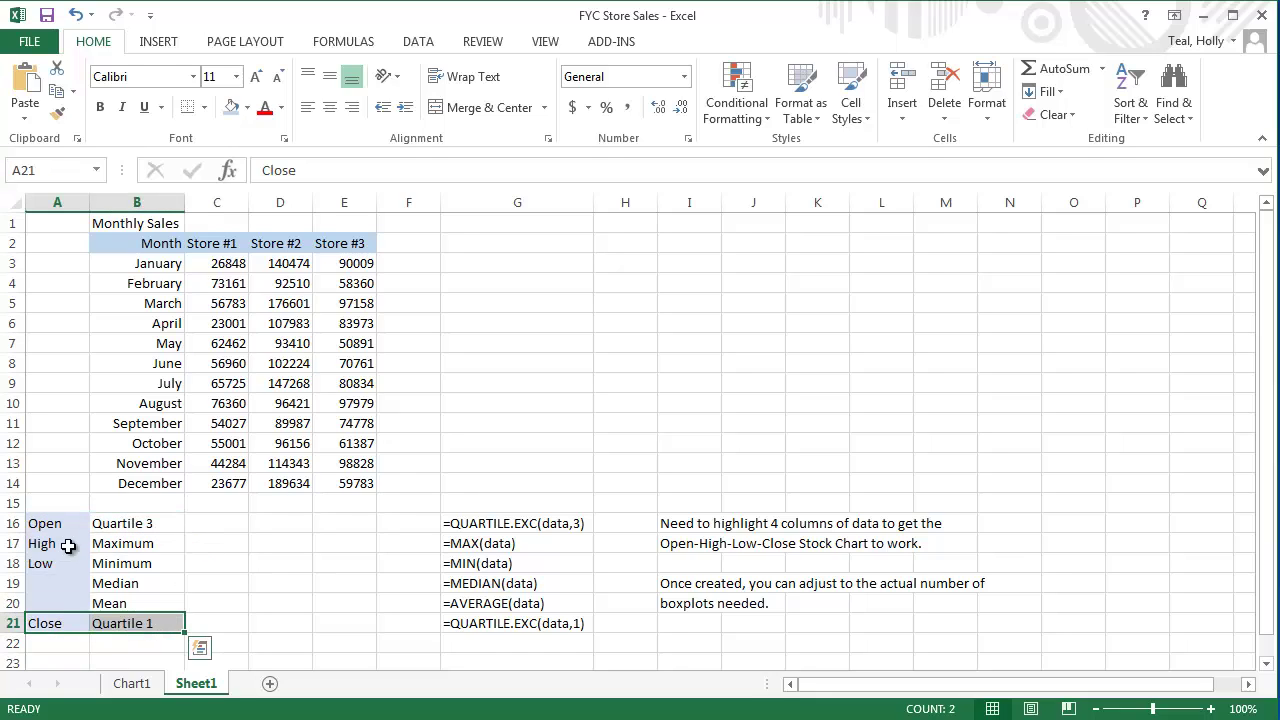
left_click_drag(46, 546, 150, 562)
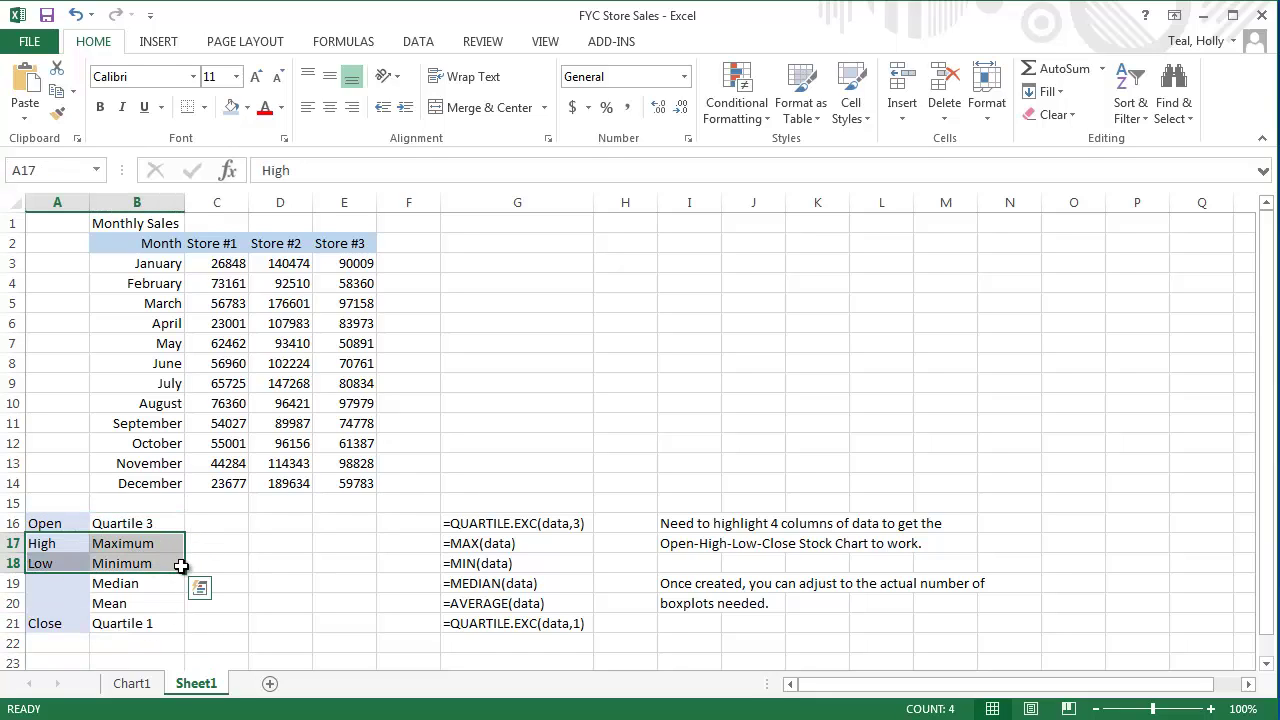
left_click_drag(63, 587, 110, 603)
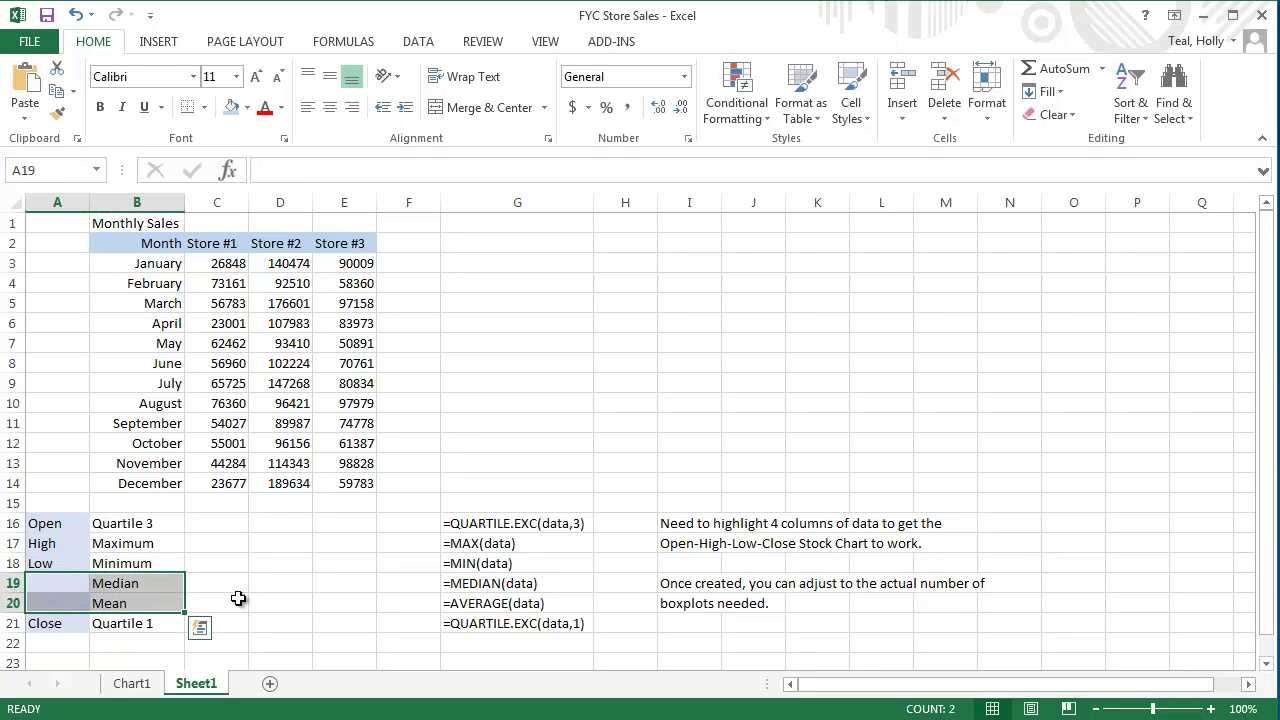
left_click_drag(506, 523, 500, 610)
- Calculate Store #1's third quartile in C16 with =QUARTILE.EXC(C3:C14,3)
left_click(217, 523)
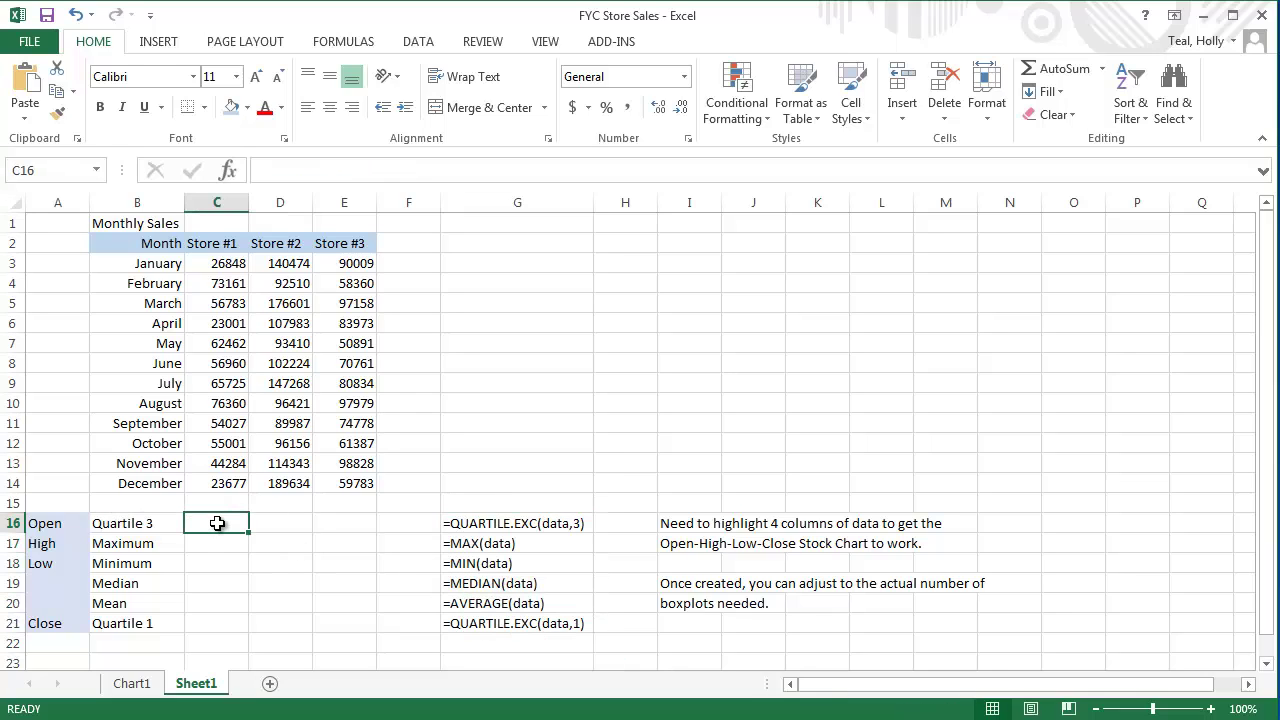
type("=quartil")
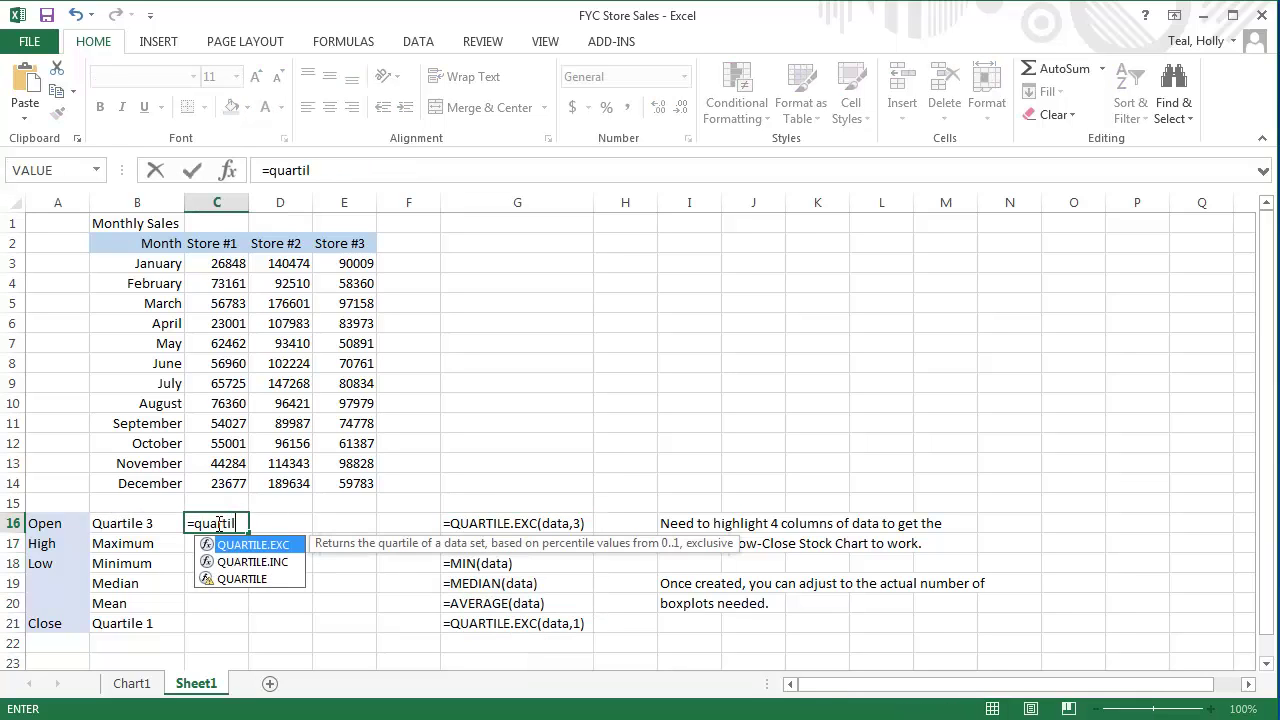
type("e.exc(")
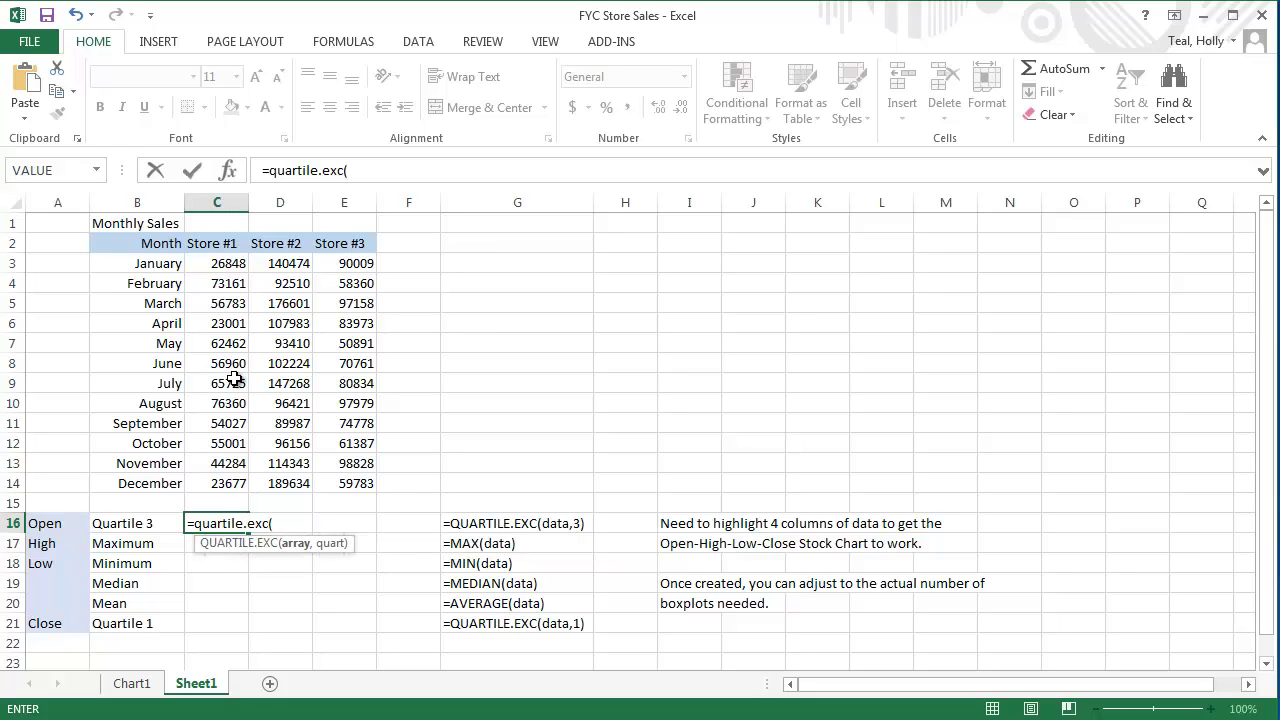
left_click_drag(232, 263, 230, 482)
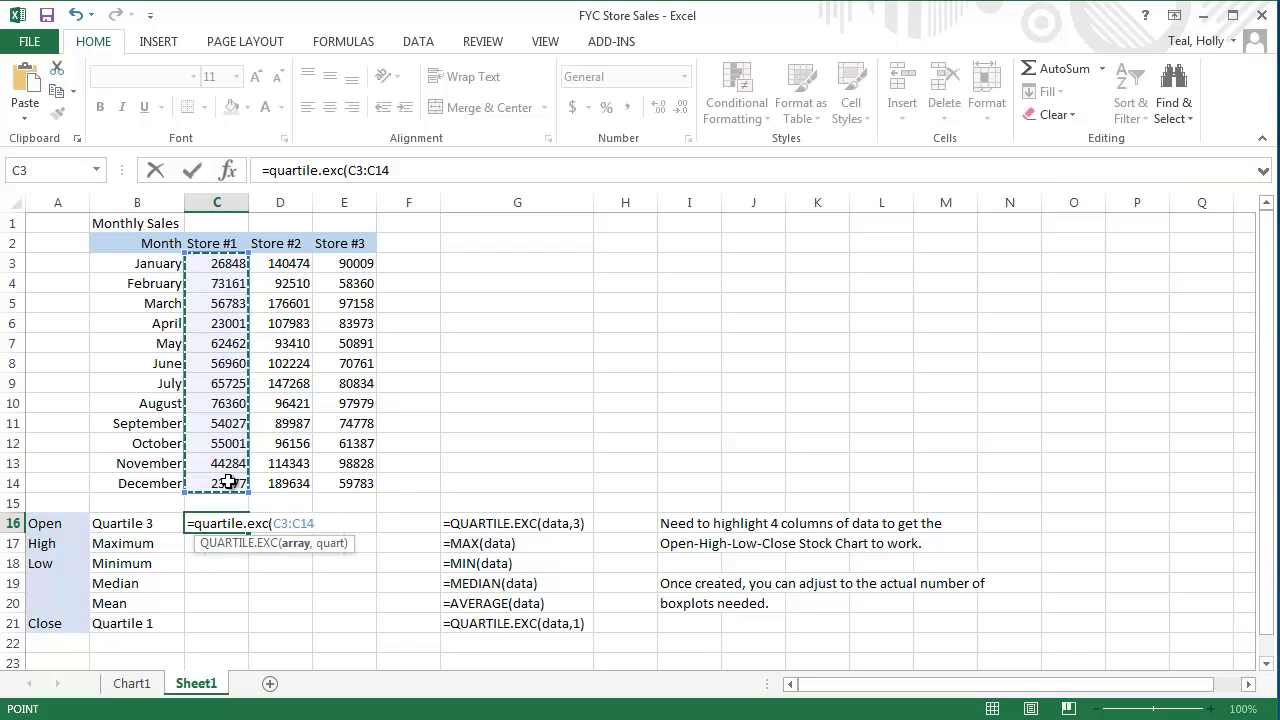
type(",3")
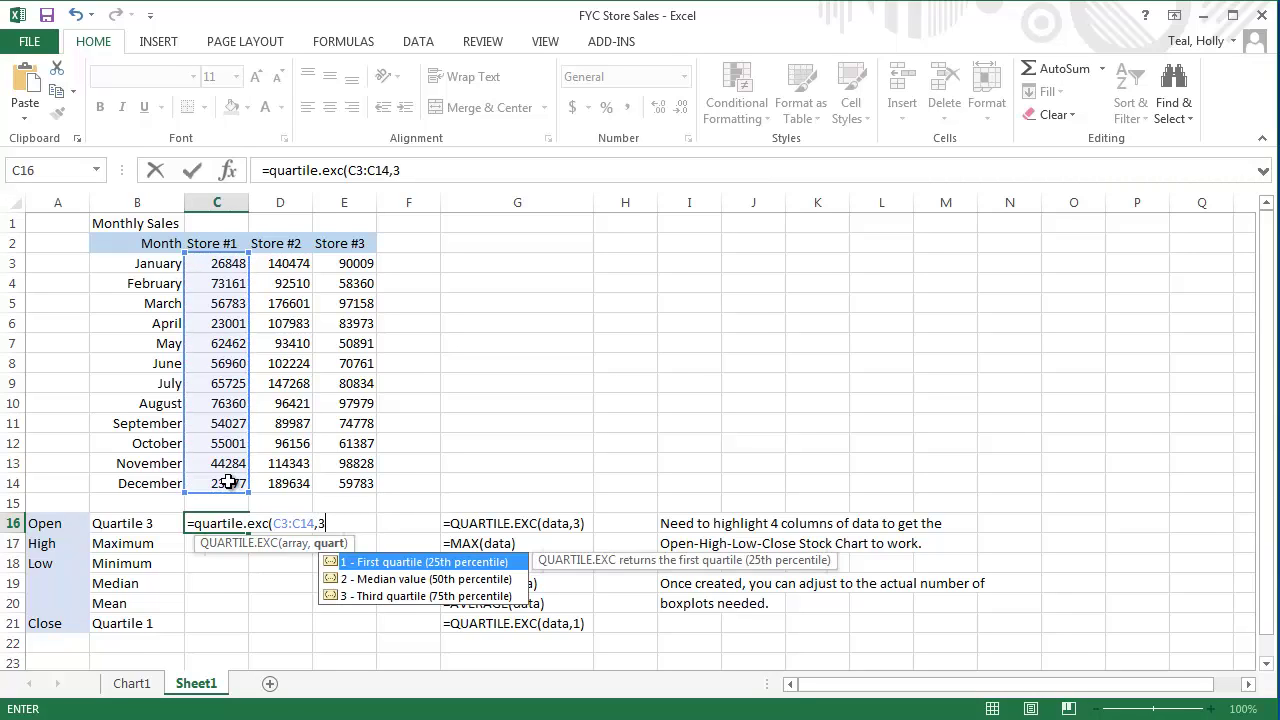
type(")")
key("Return")
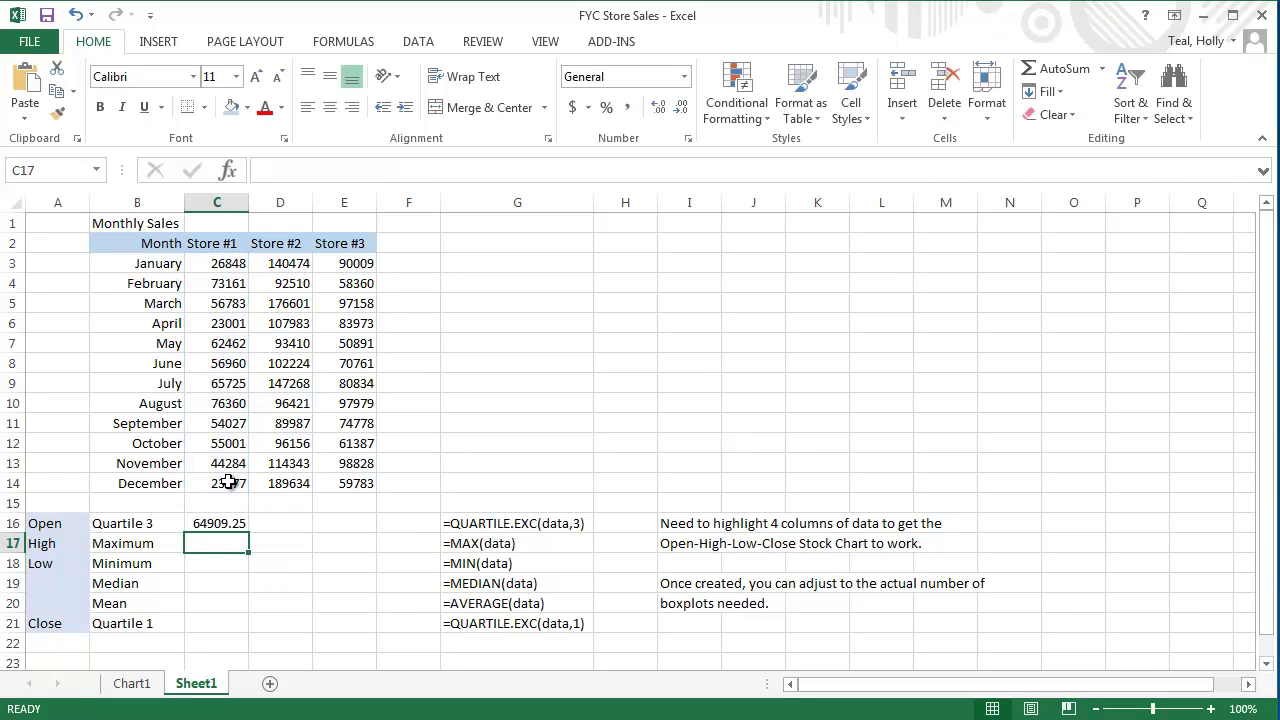
- Calculate Store #1's maximum in C17 with MAX and its minimum in C18 with MIN, both over C3:C14
type("=max(c3")
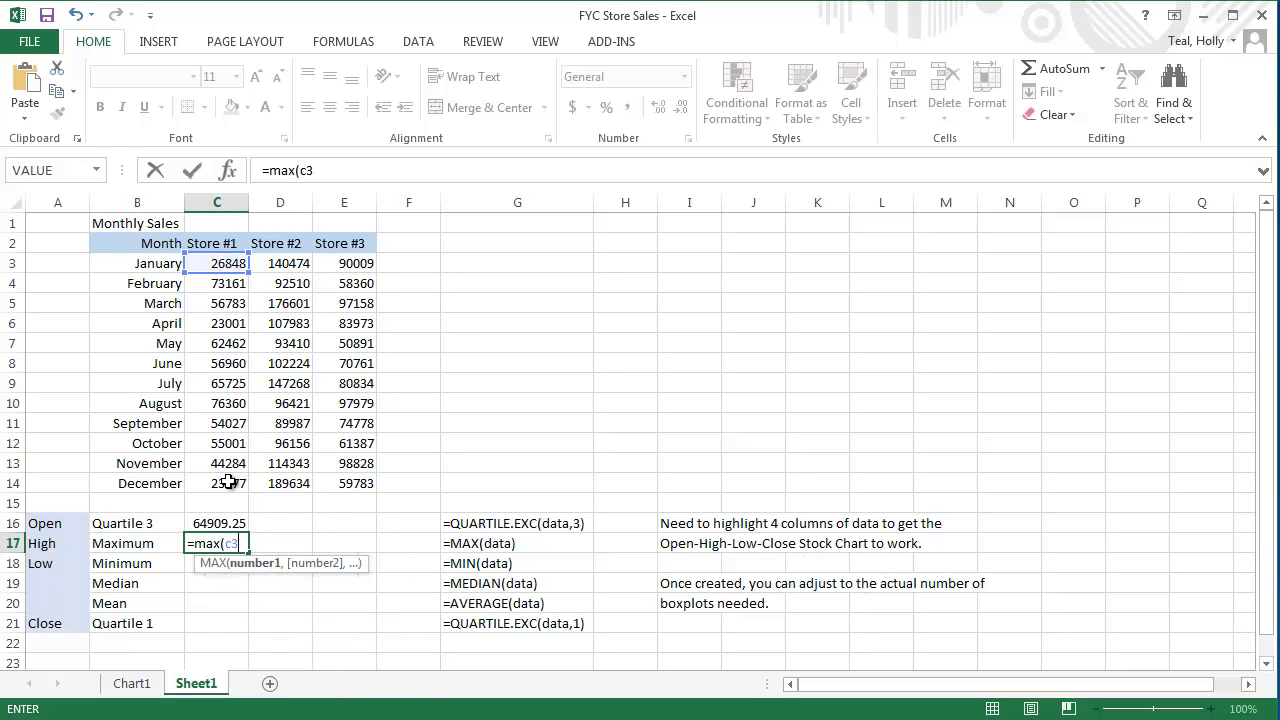
type(":c14")
key("Return")
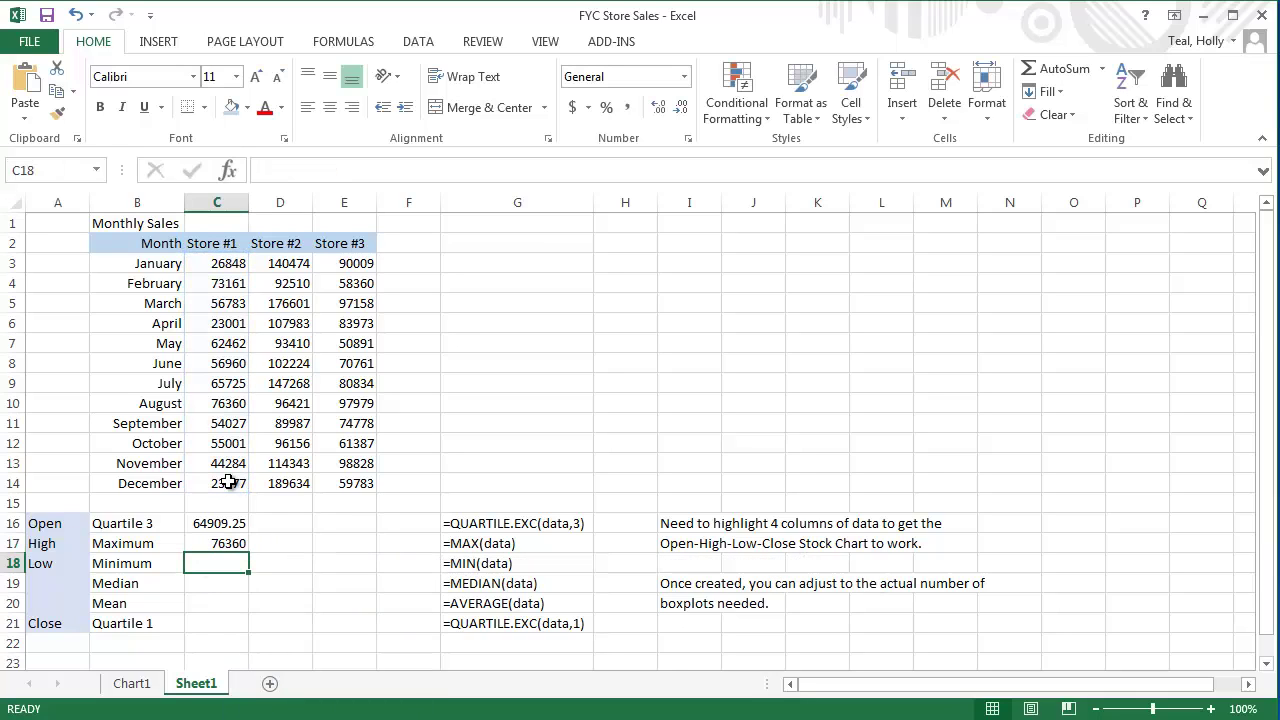
type("=min(c")
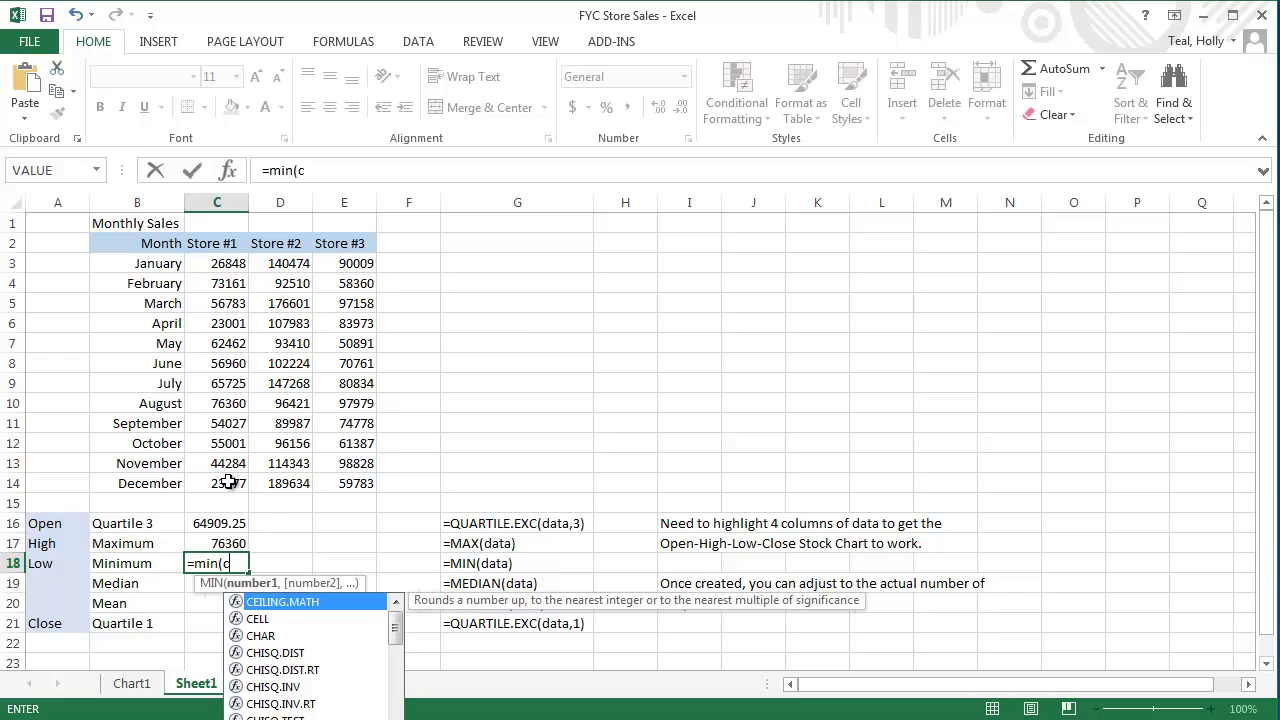
type("3,")
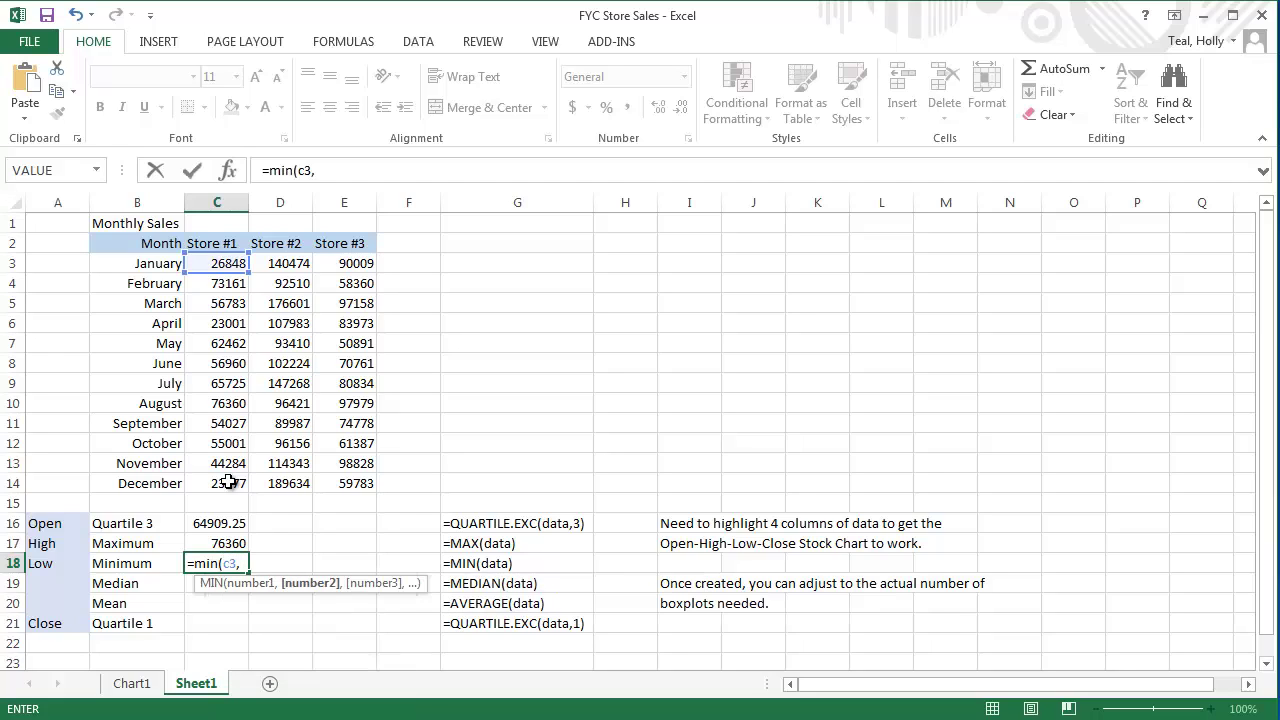
key("BackSpace")
type(":c14")
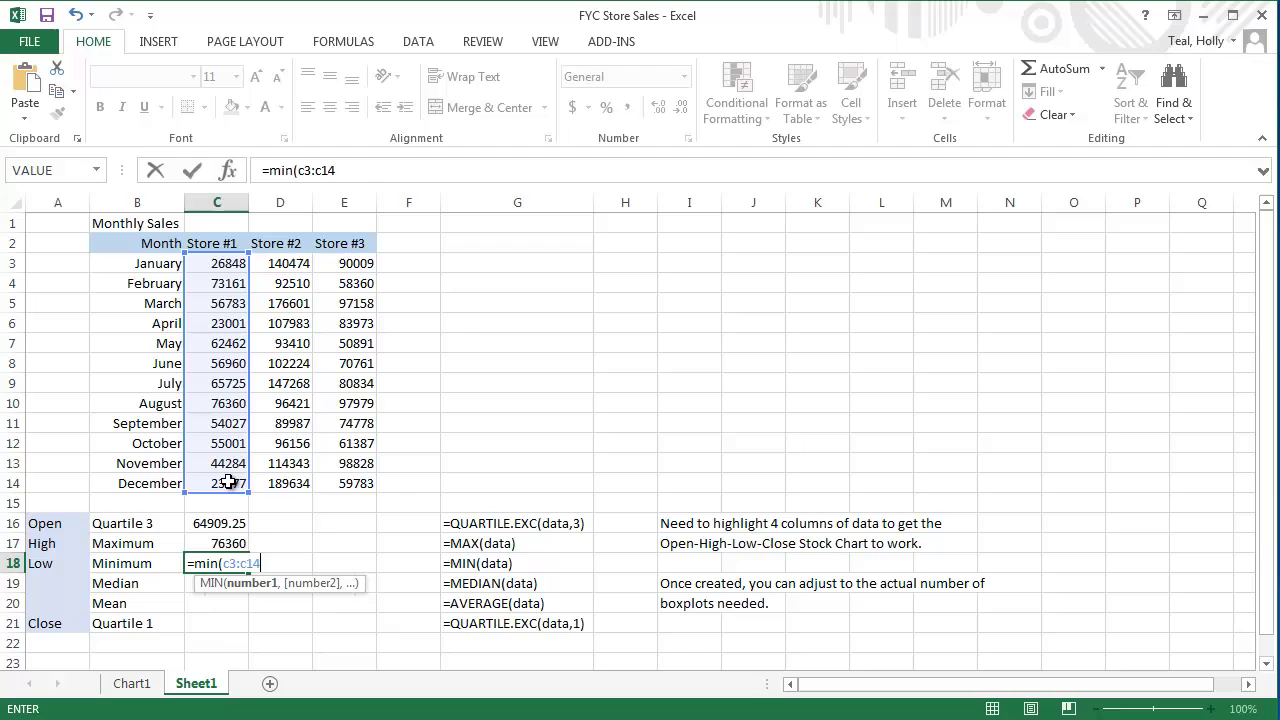
key("Return")
- Calculate Store #1's median in C19 with MEDIAN and its mean in C20 with AVERAGE, both over C3:C14
type("=m")
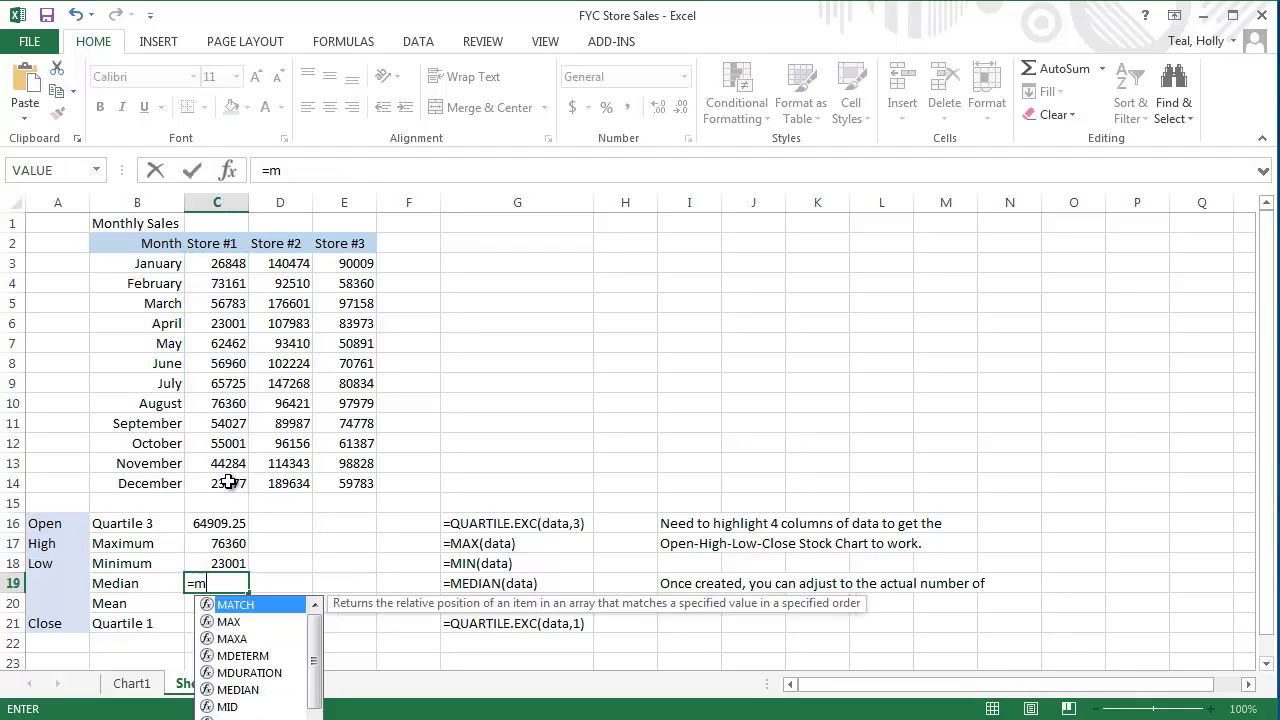
type("edian(c3")
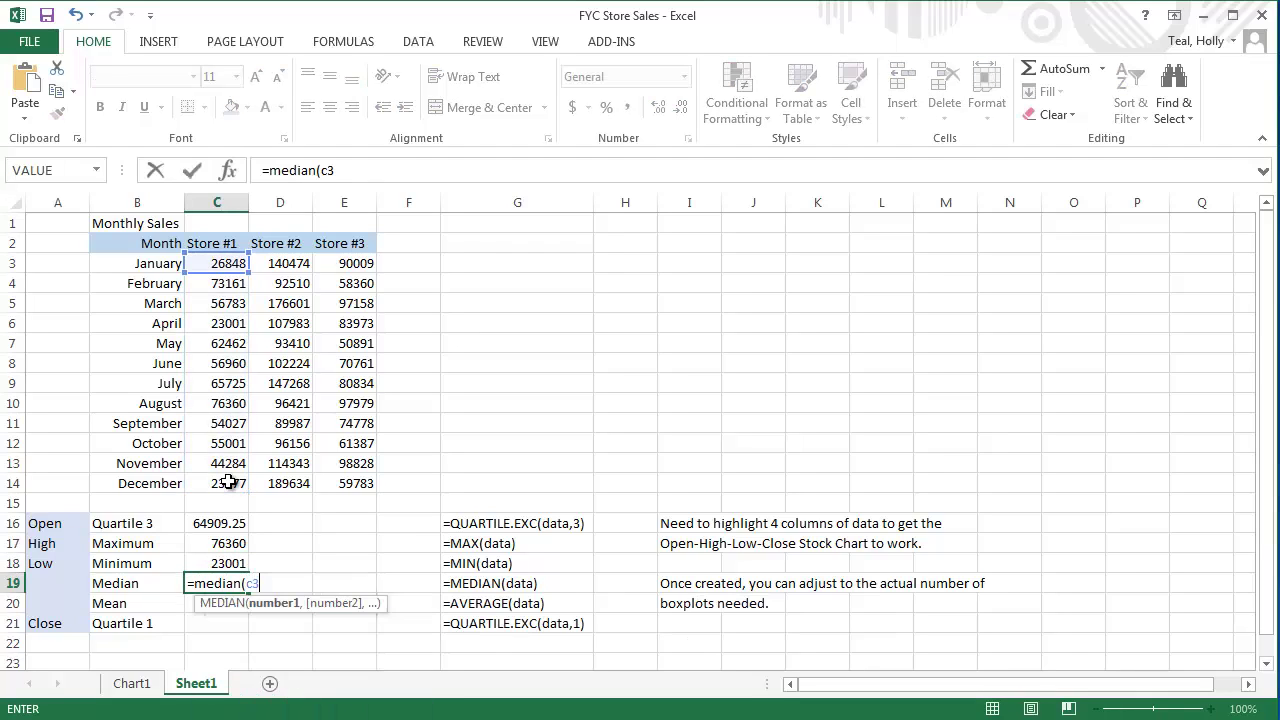
type(":c14")
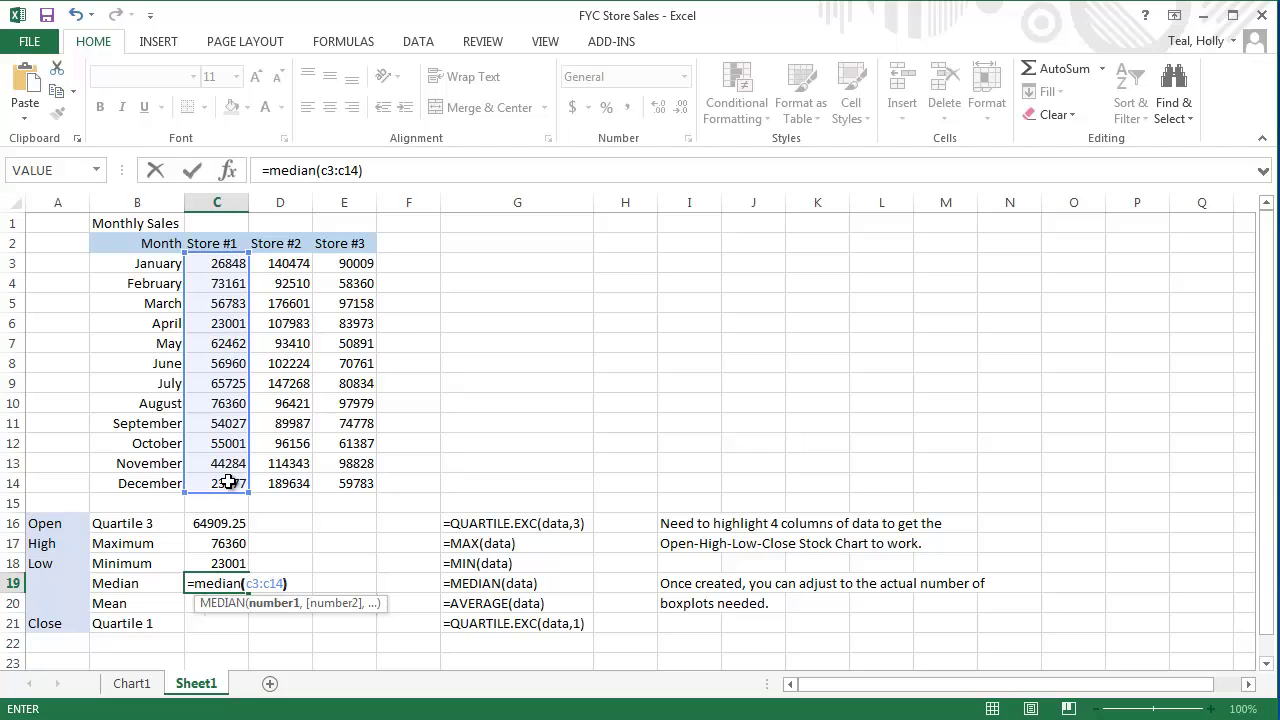
key("Return")
type("=a")
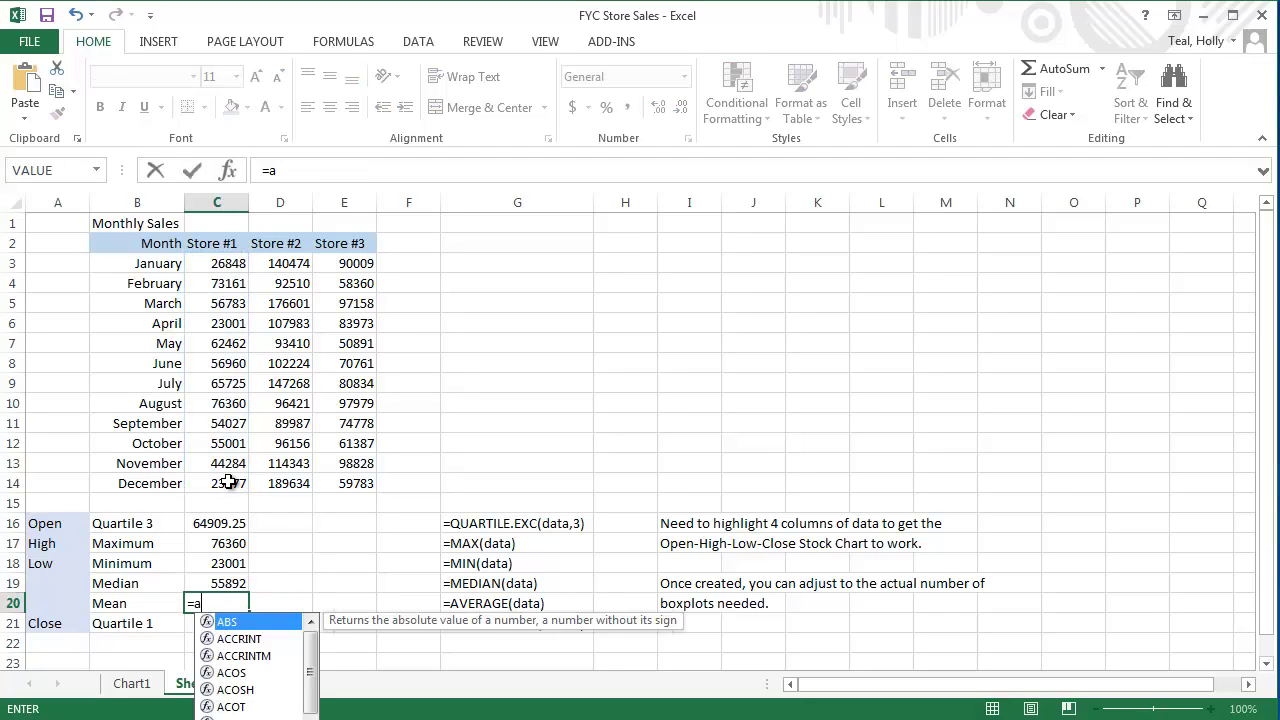
type("verage(c3")
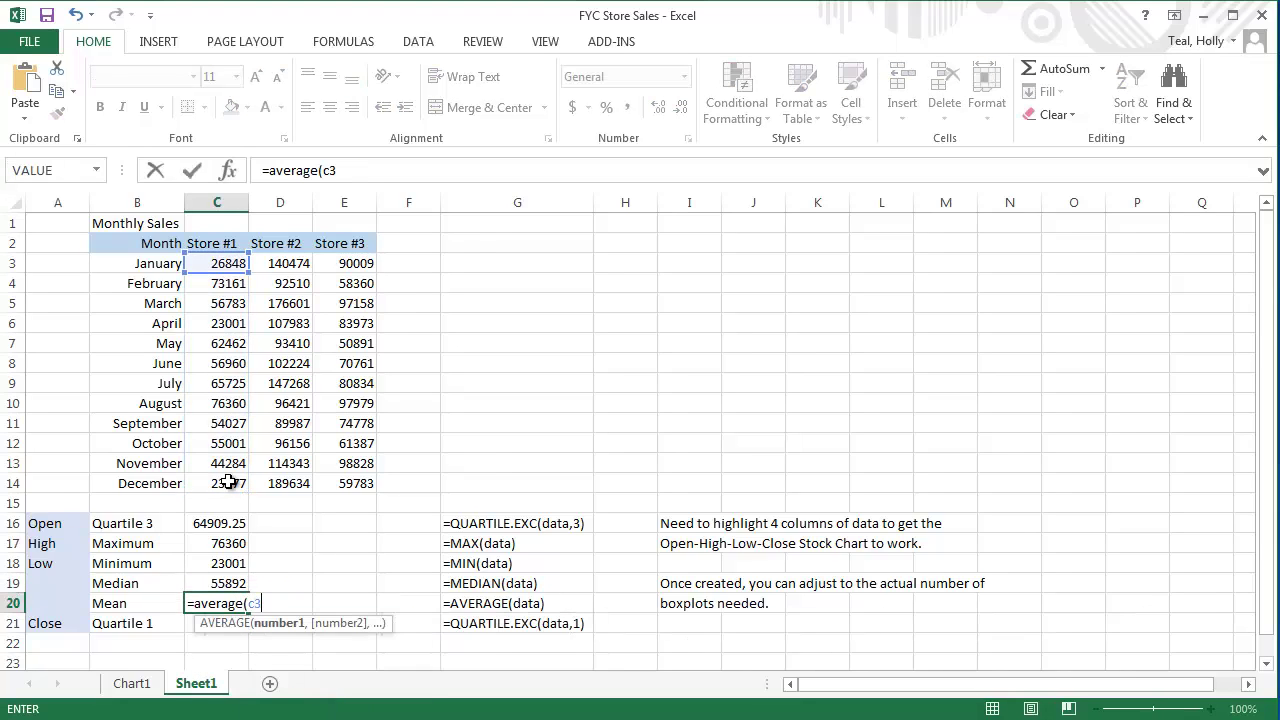
type(":c14)")
key("Return")
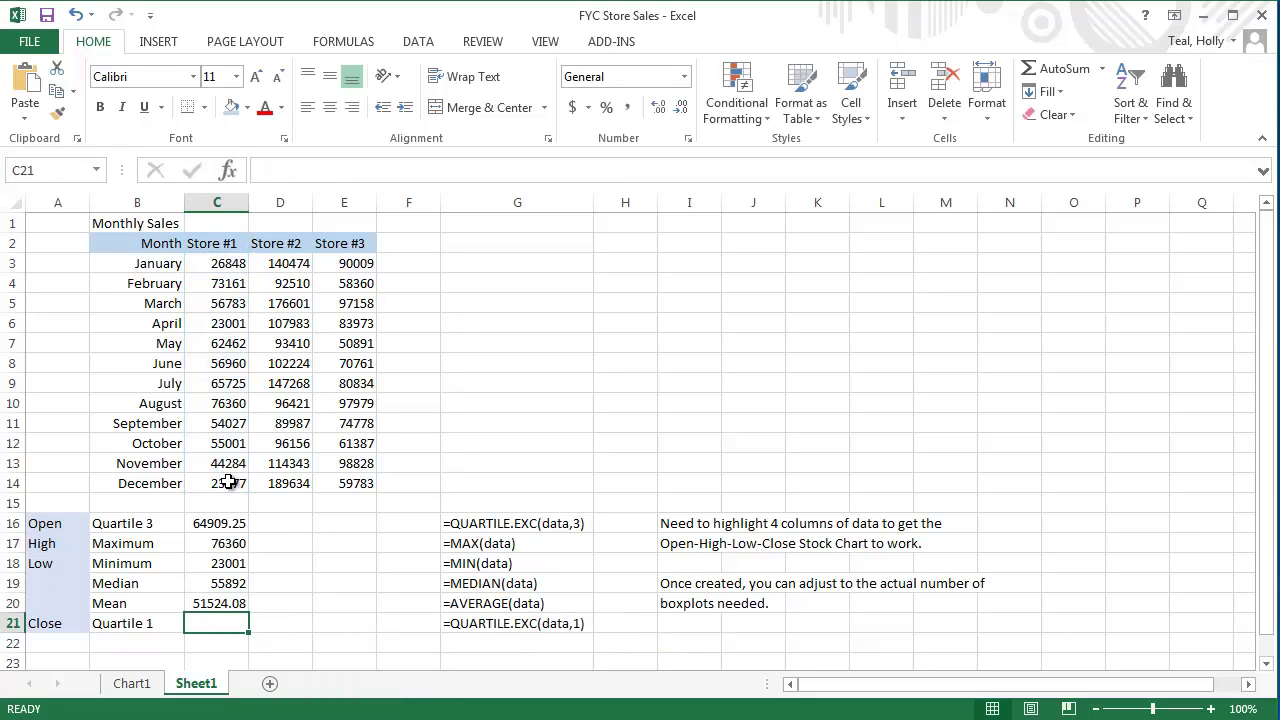
- Calculate Store #1's first quartile in C21 with =QUARTILE.EXC(C3:C14,1)
type("=qaur")
key("BackSpace")
key("BackSpace")
key("BackSpace")
type("uart")
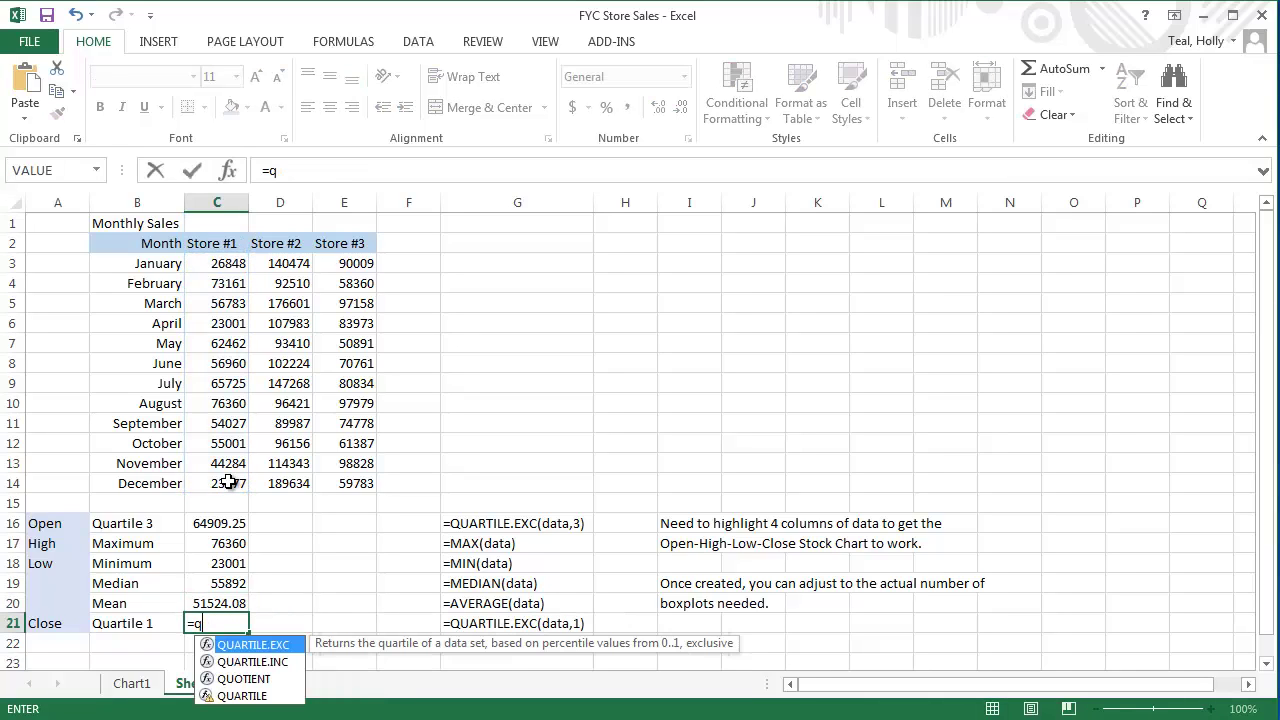
type("ile.")
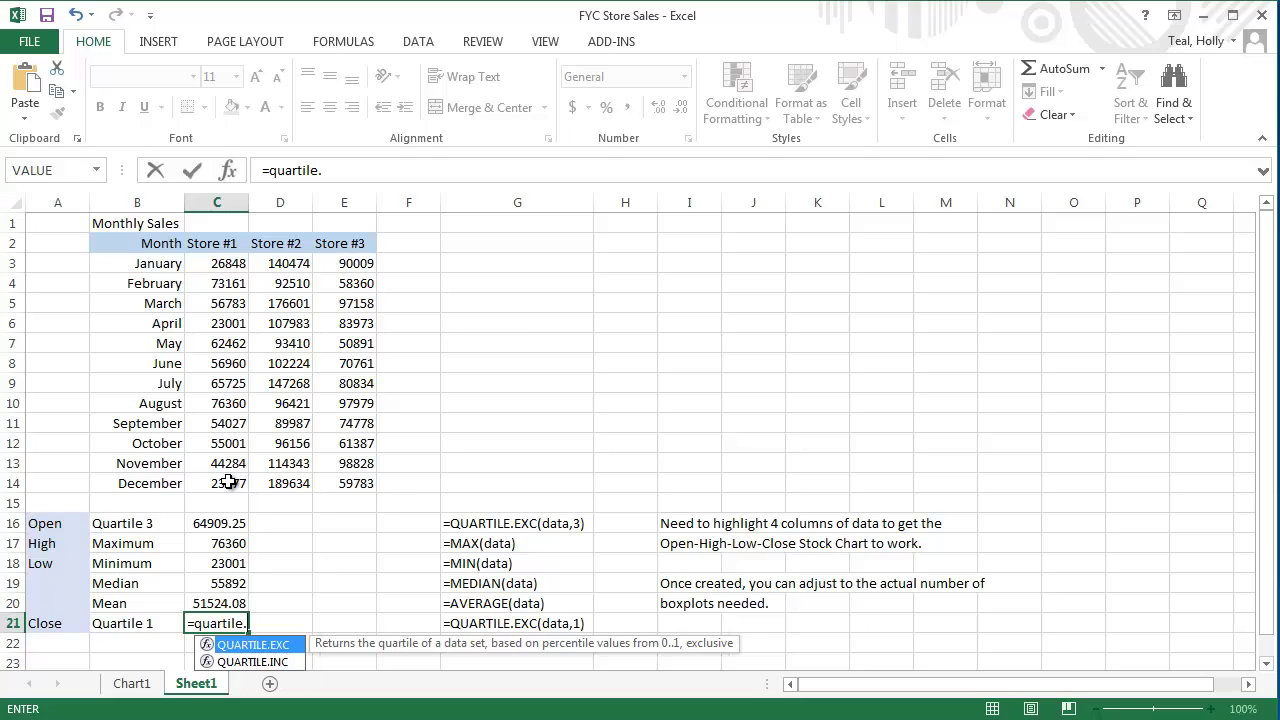
type("exc(")
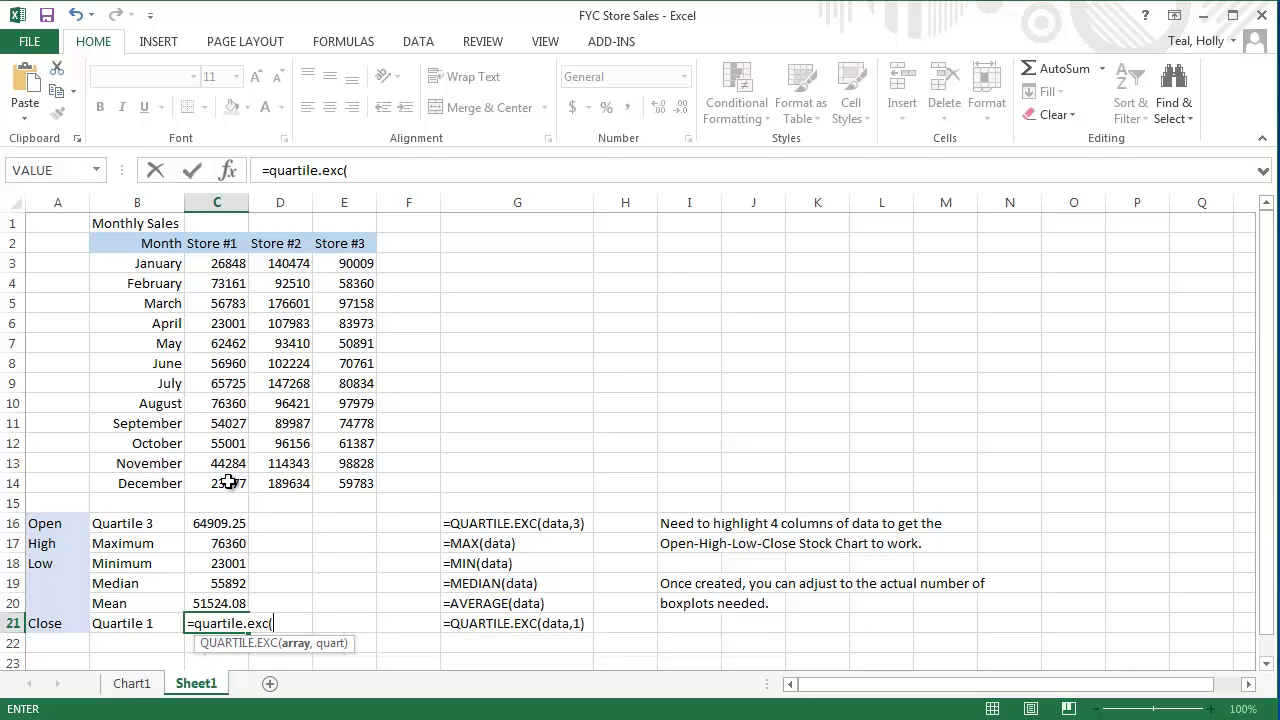
type("c3:c")
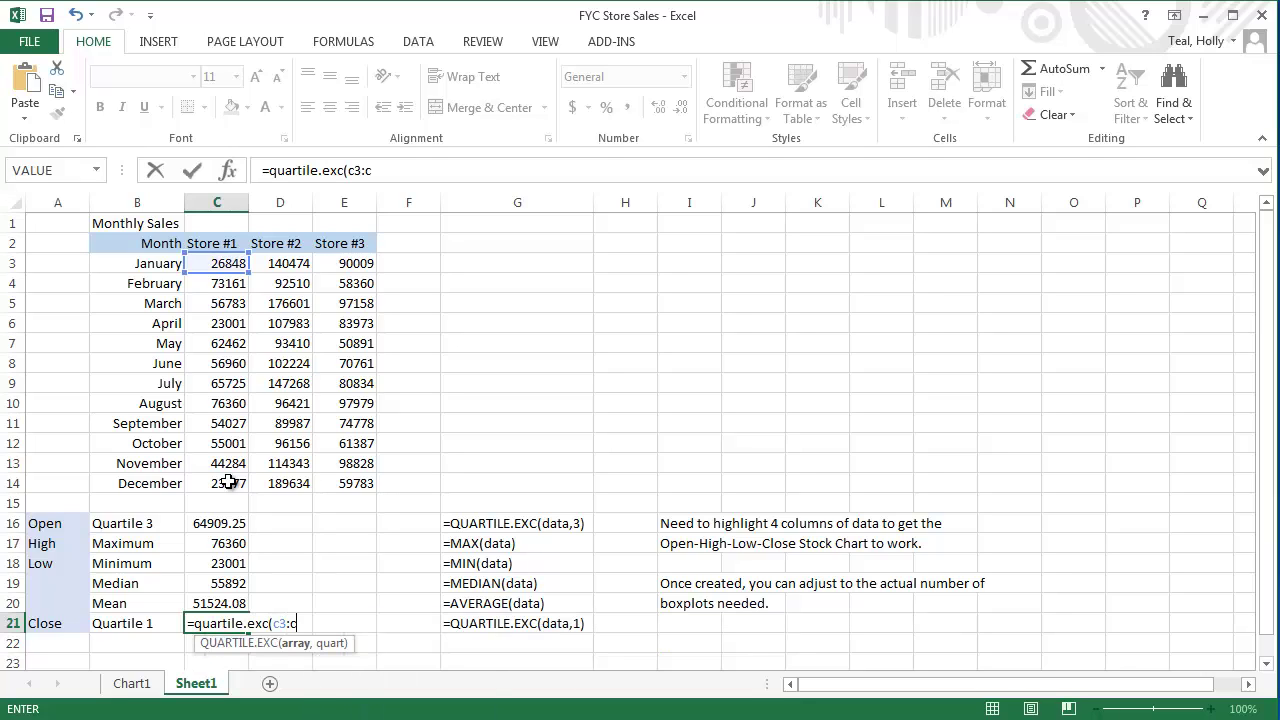
type("14")
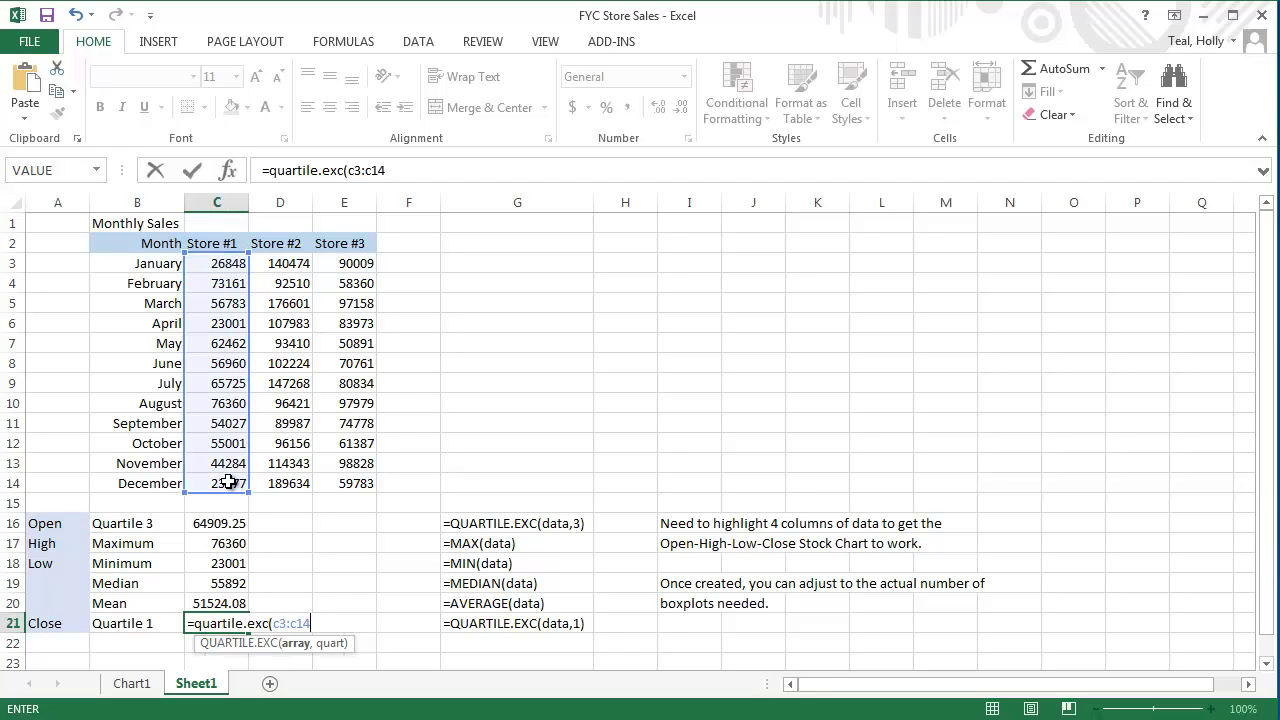
type("),1)")
key("Return")
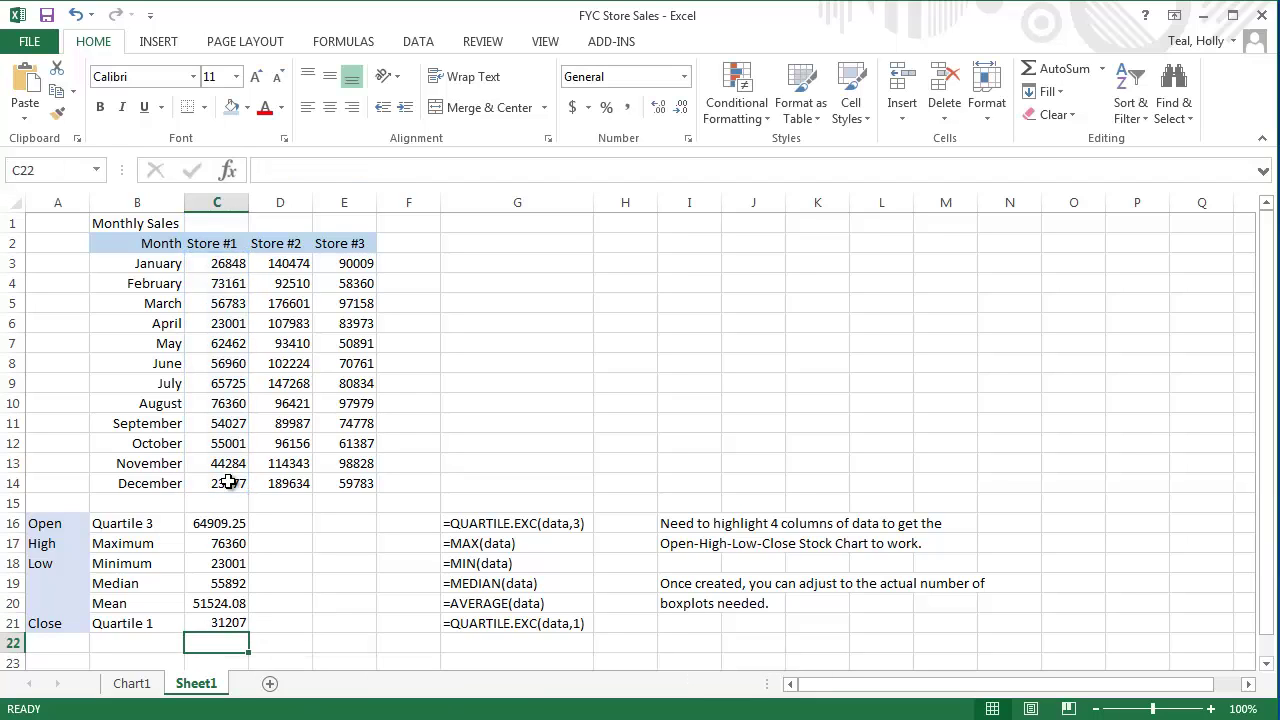
- Fill the Store #1 formulas in C16:C21 across to columns D and E for Store #2 and Store #3
left_click_drag(214, 523, 222, 628)
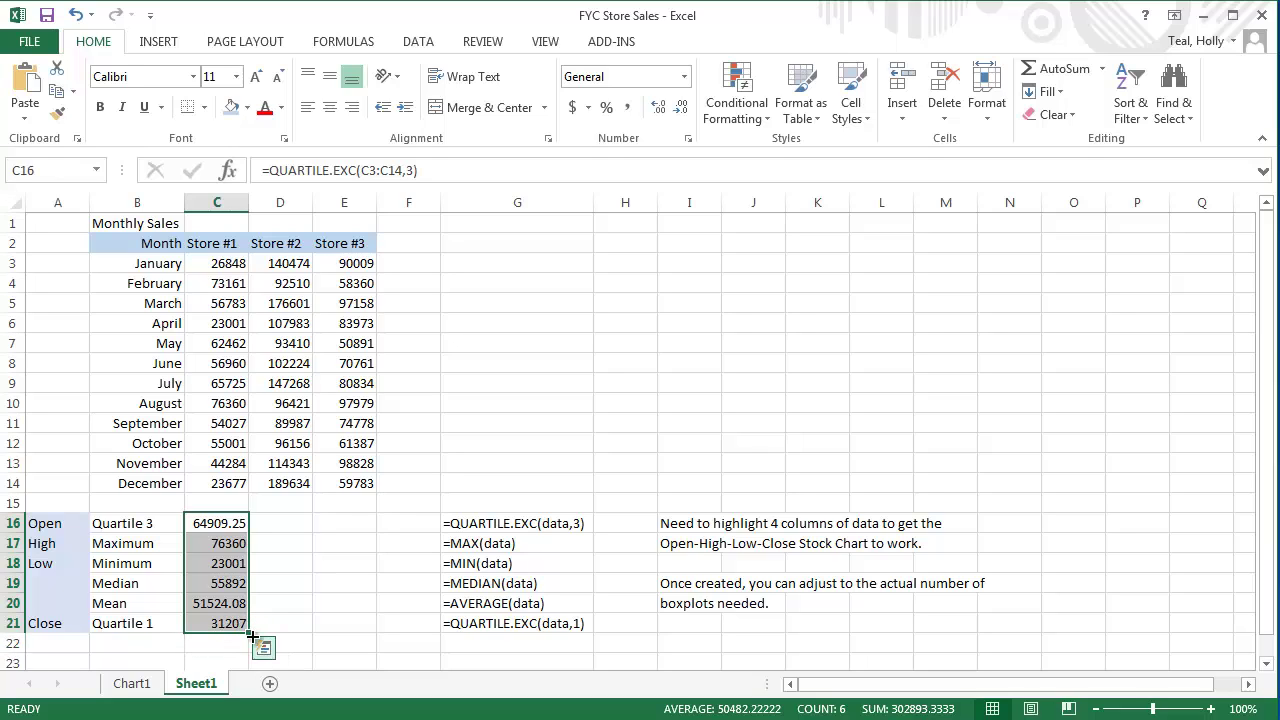
left_click_drag(247, 632, 376, 631)
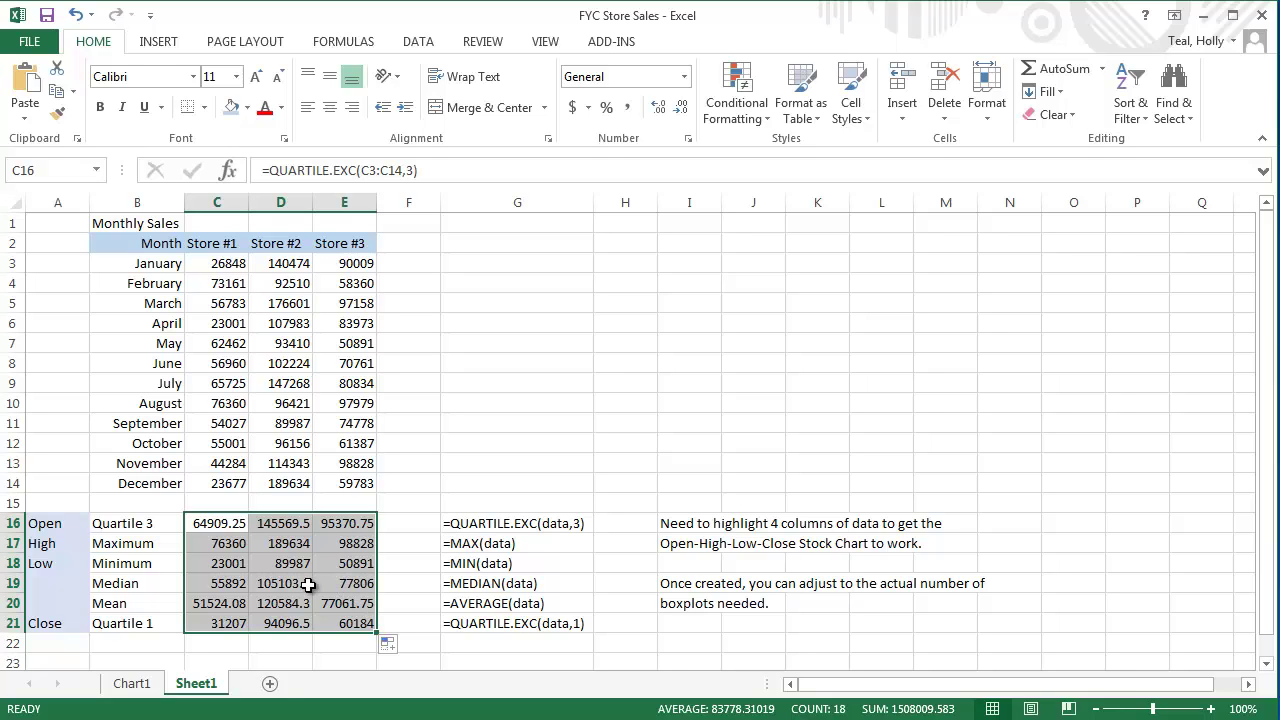
left_click_drag(698, 535, 960, 540)
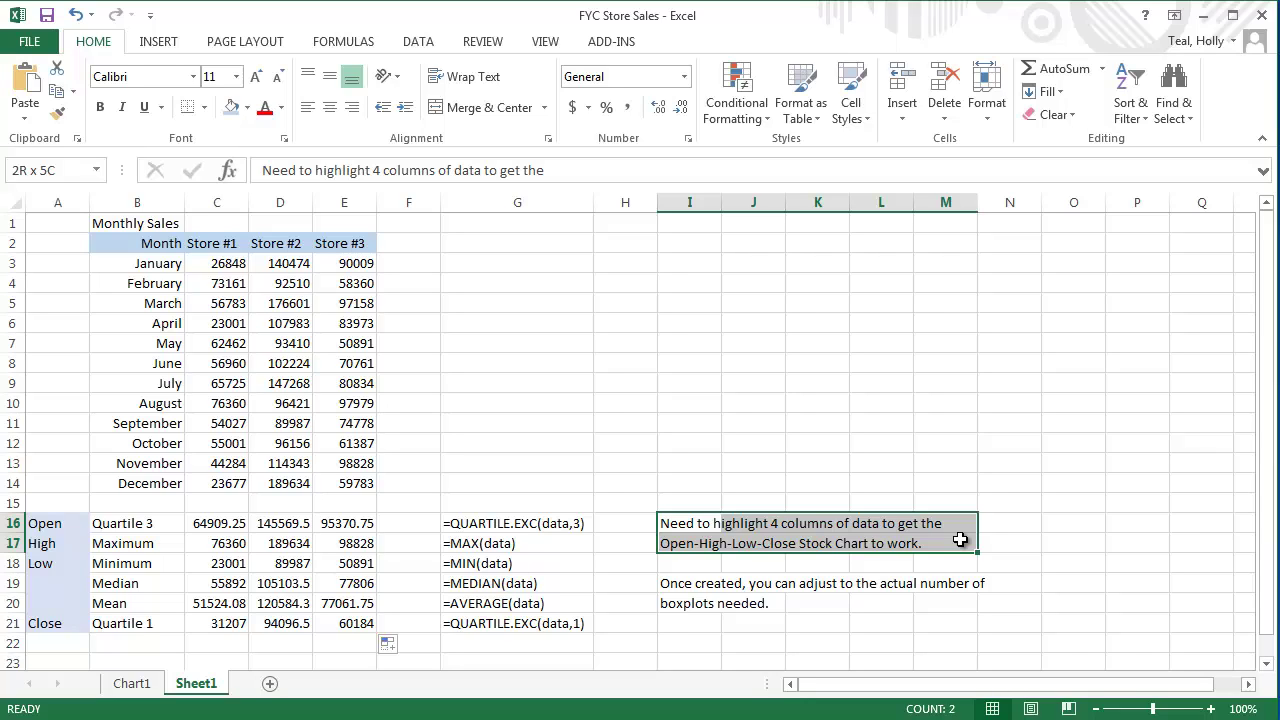
left_click_drag(703, 590, 982, 601)
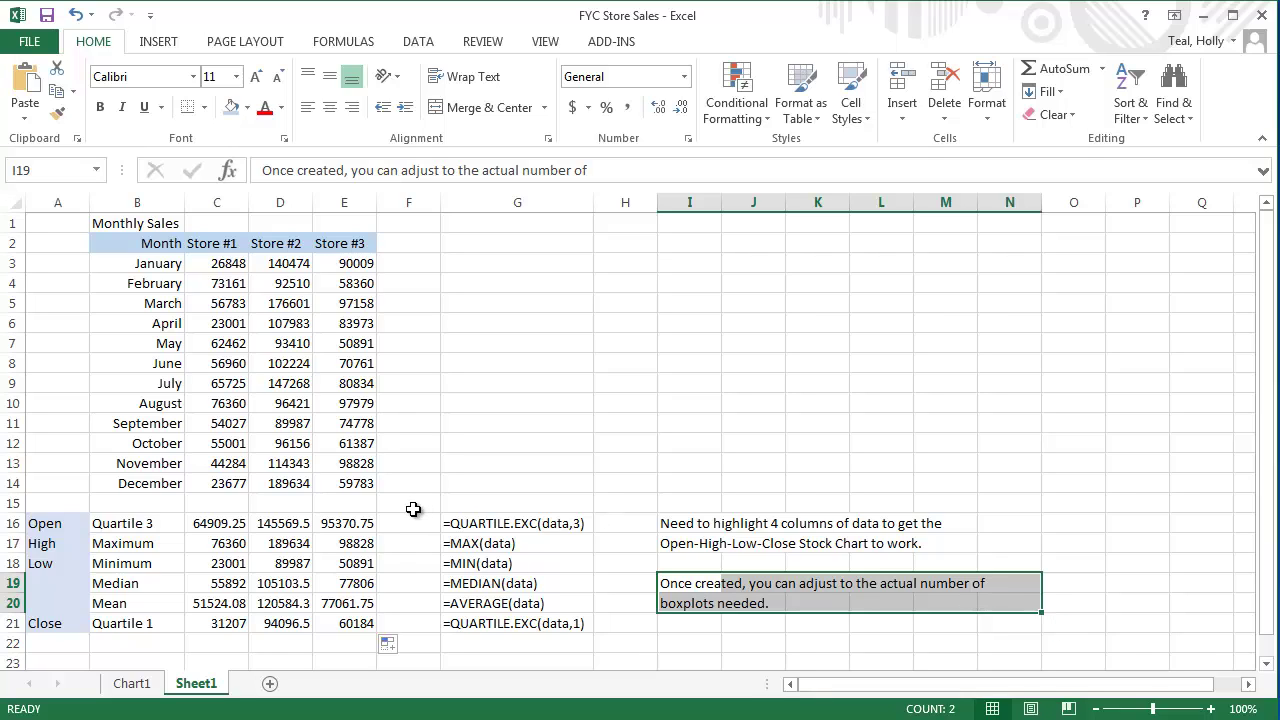
- Insert an Open-High-Low-Close stock chart from B16:F21 and place it above the notes, beside the monthly sales data
left_click_drag(148, 527, 400, 627)
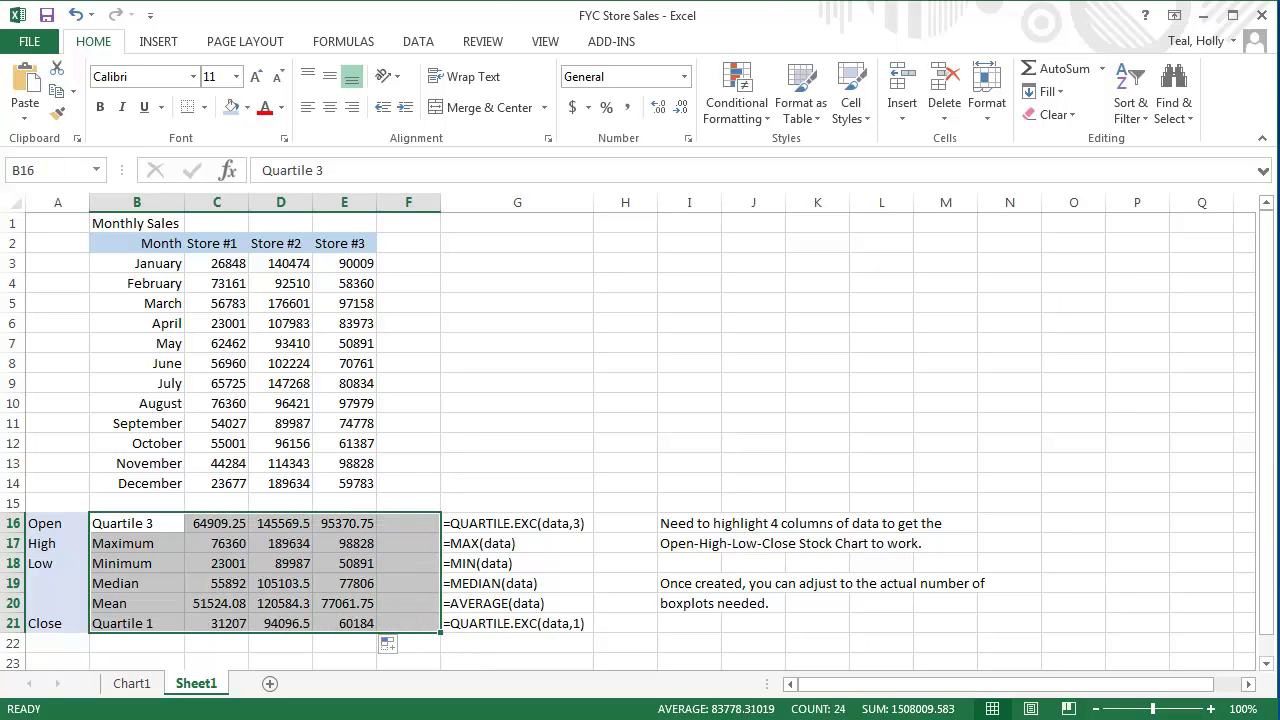
left_click(155, 45)
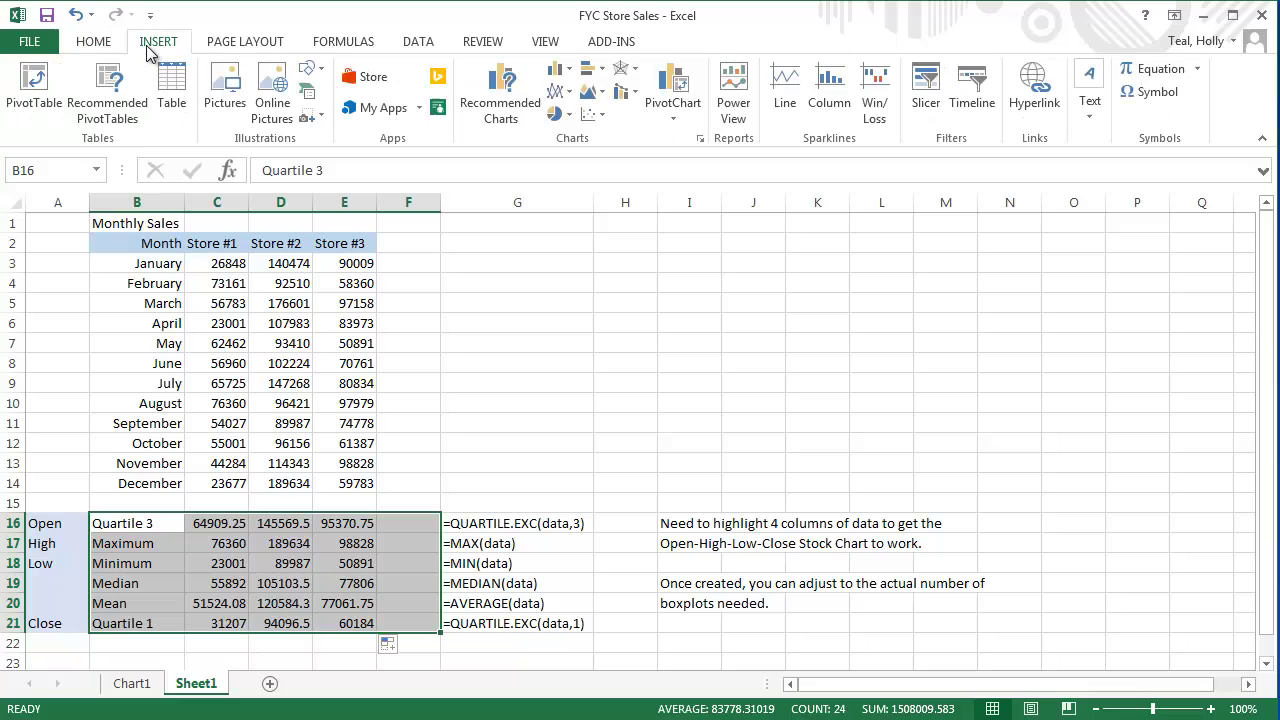
left_click(626, 74)
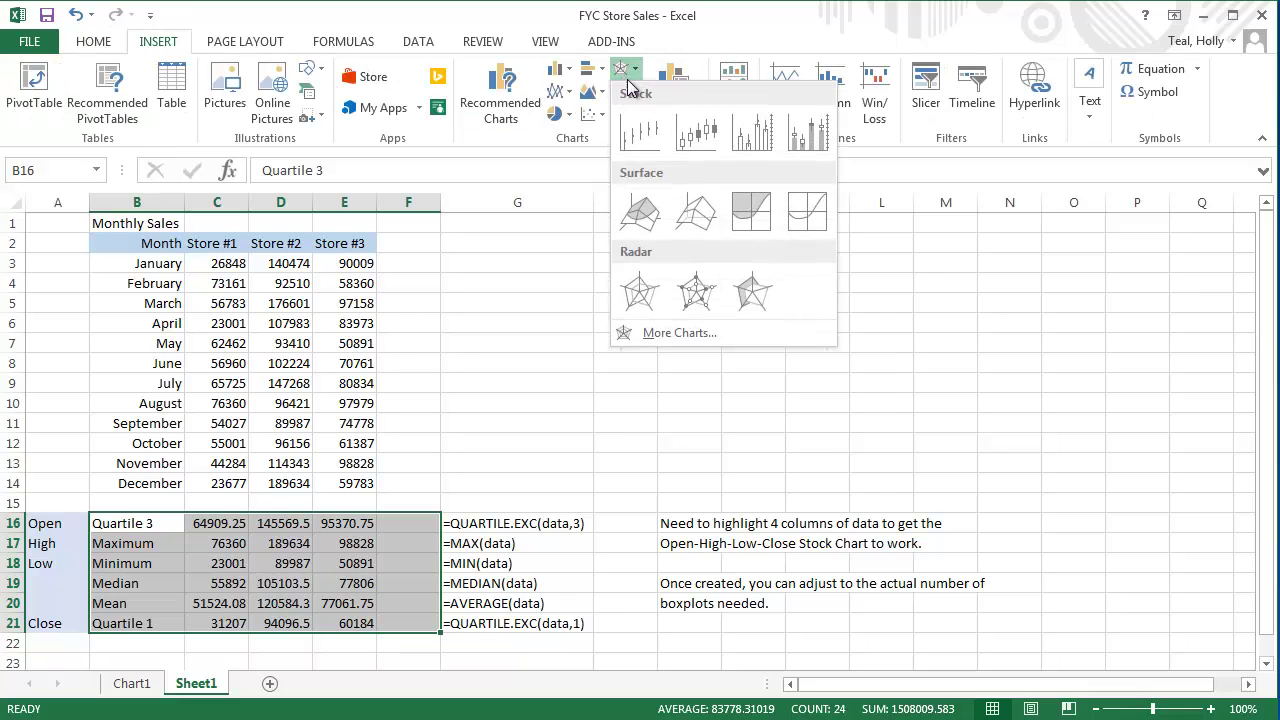
left_click(697, 131)
mouse_move(820, 297)
left_mouse_down()
mouse_move(835, 229)
mouse_move(823, 226)
left_mouse_up()
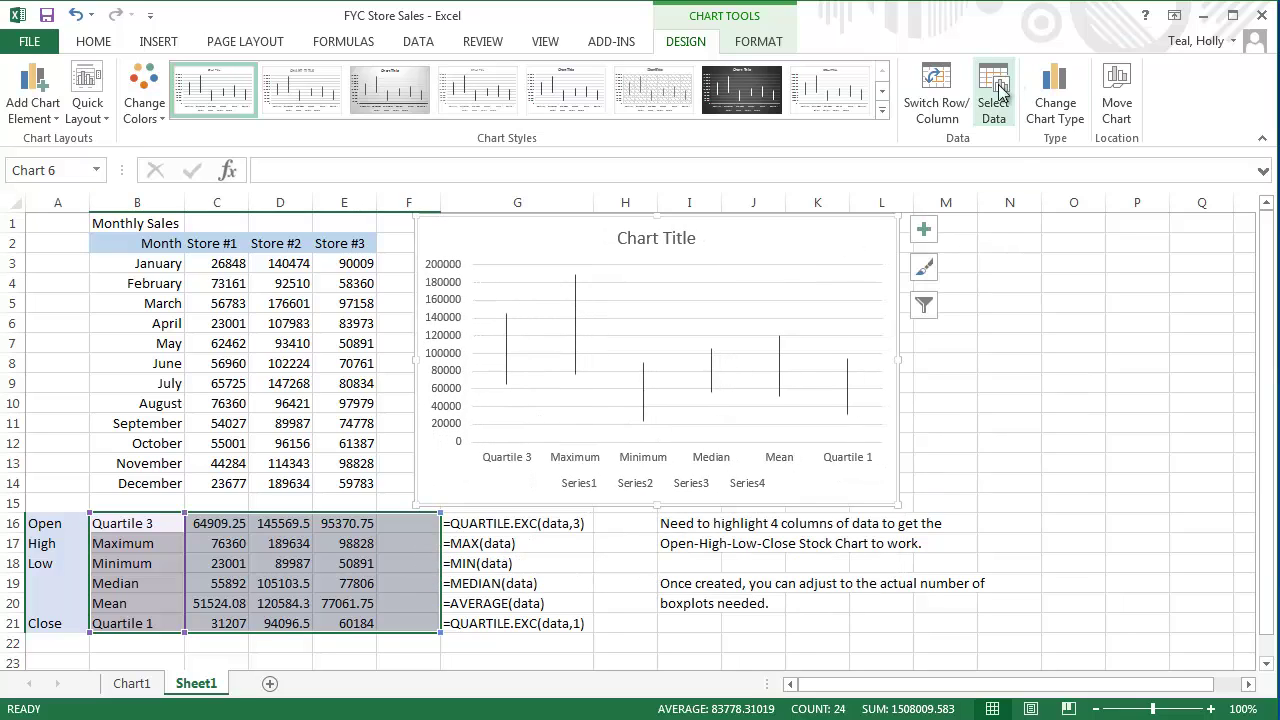
- Switch the stock chart's rows and columns and reduce its data range to B16:E21
left_click(937, 103)
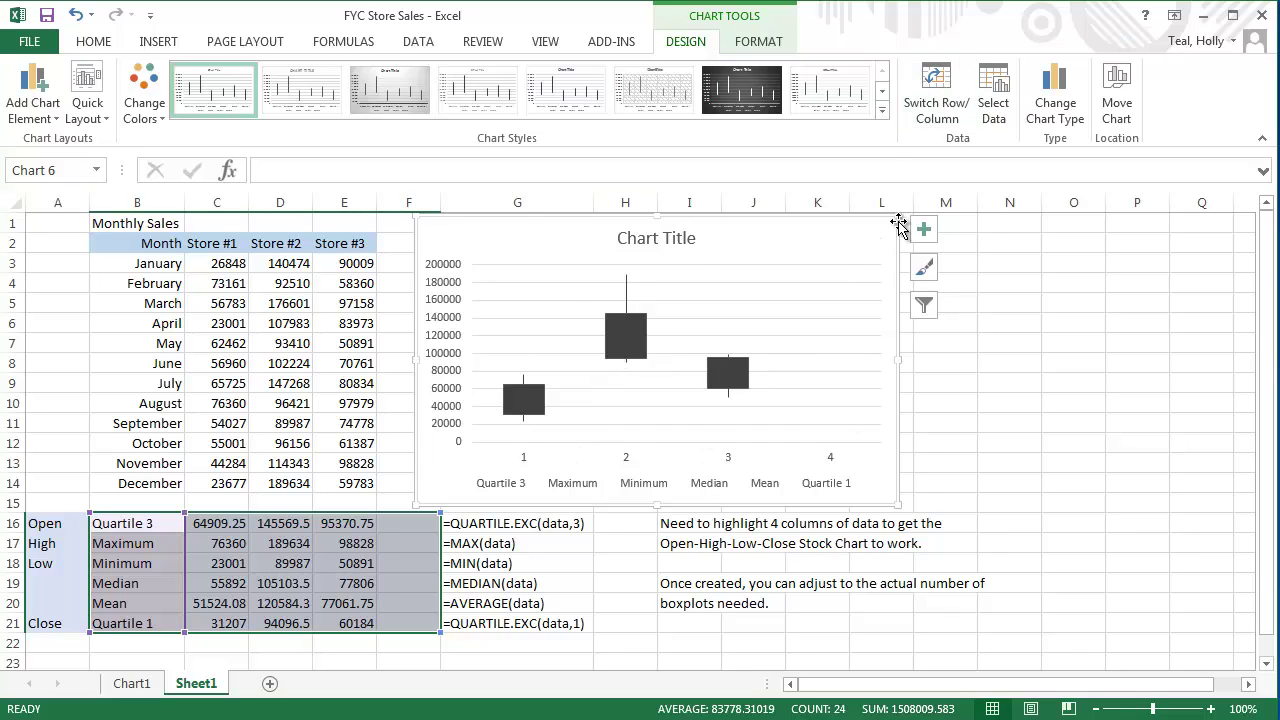
left_click(996, 110)
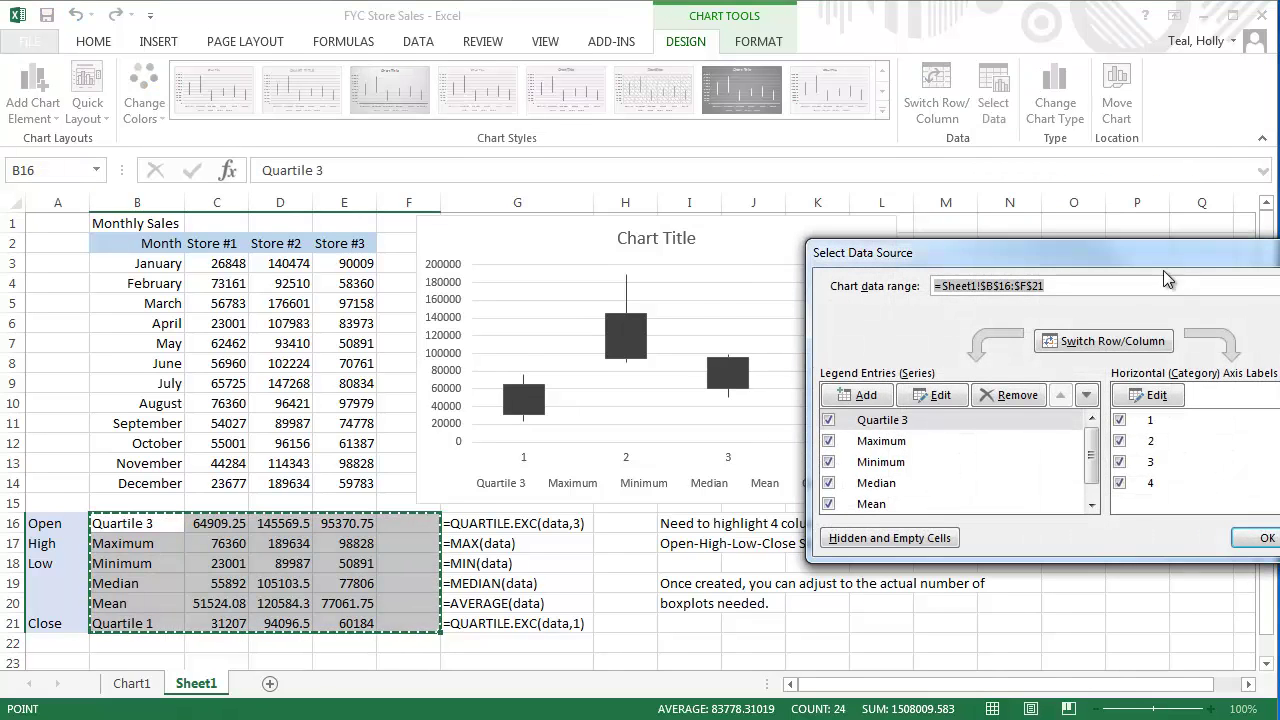
left_click_drag(1163, 270, 1028, 329)
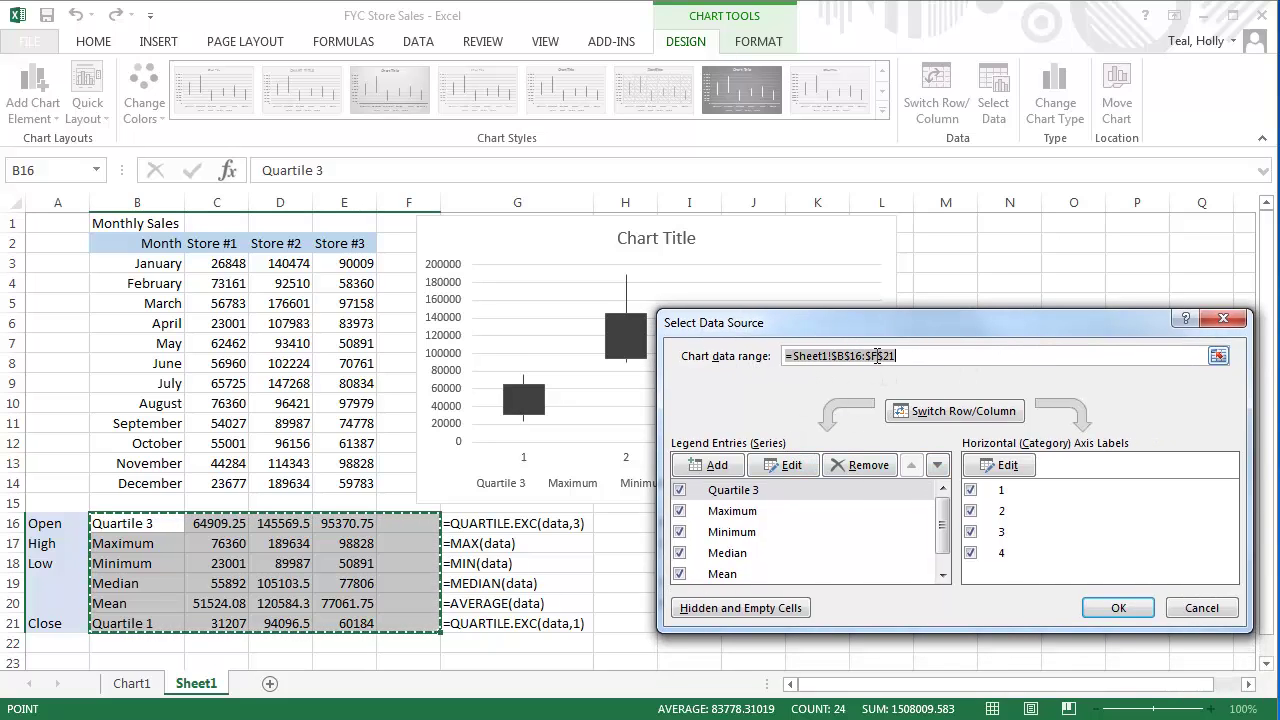
left_click_drag(116, 522, 261, 548)
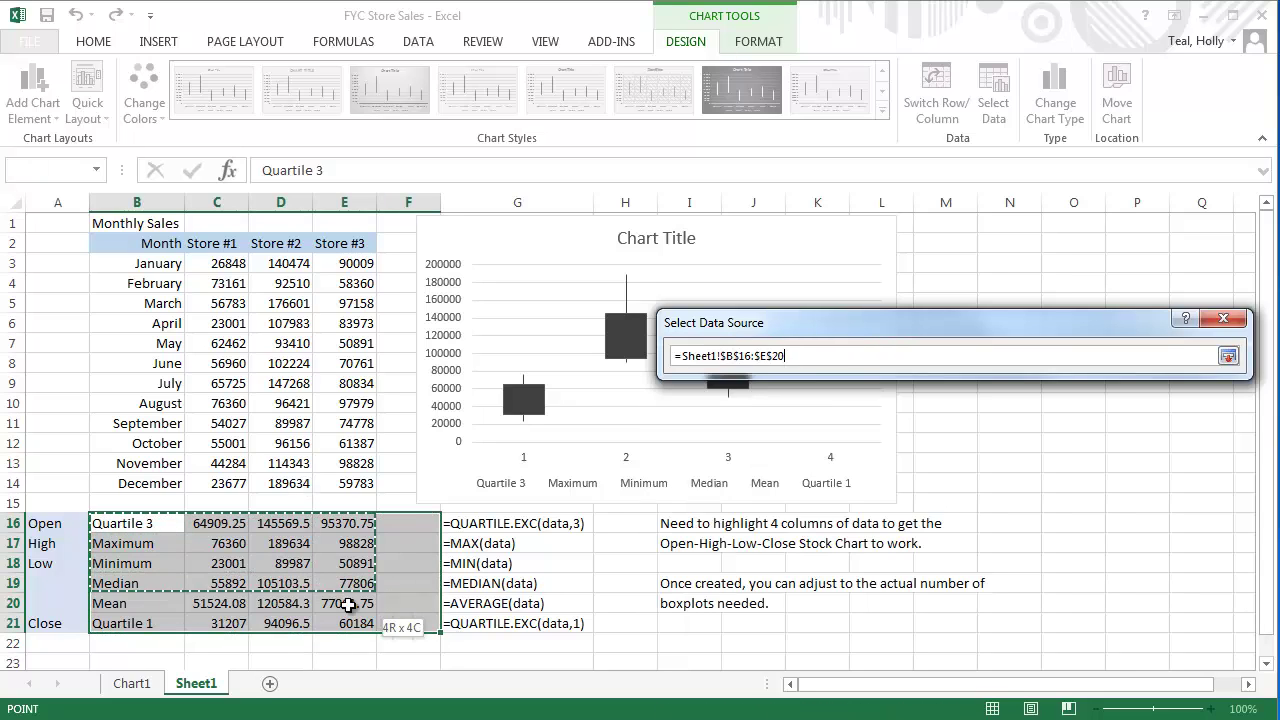
left_click_drag(358, 621, 358, 621)
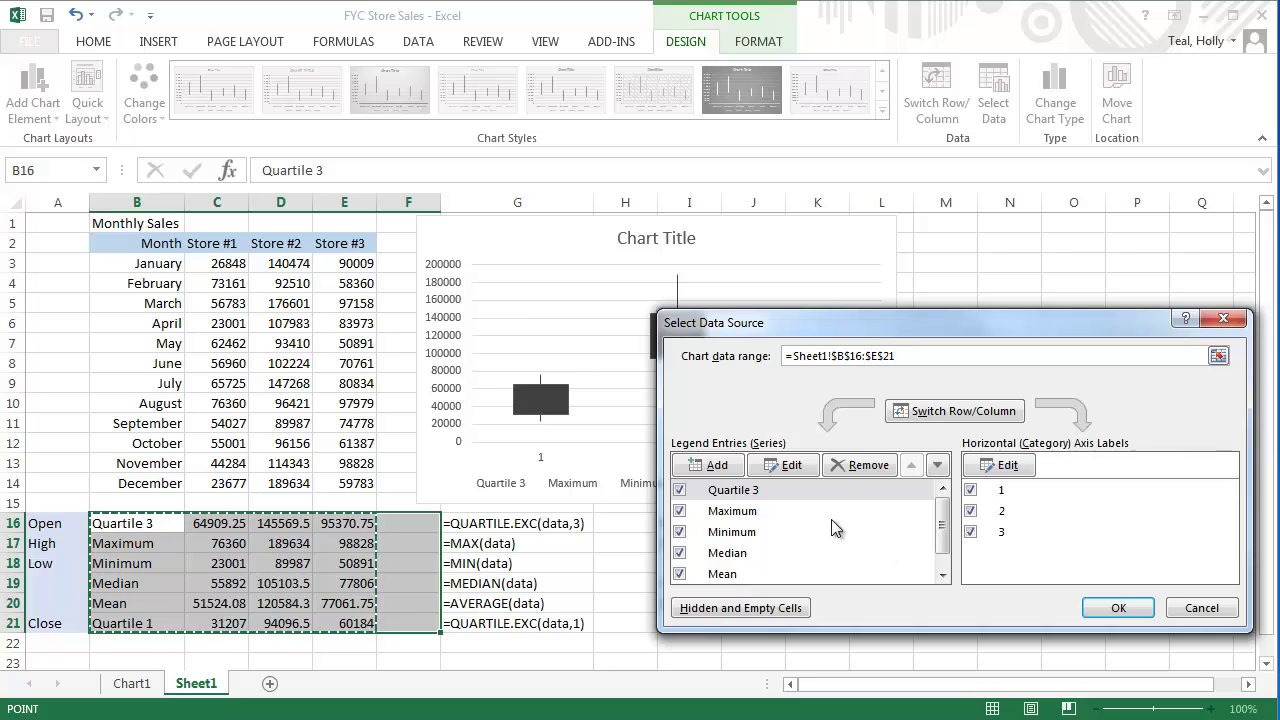
- Set the chart's horizontal axis labels to the store names in C2:E2
left_click(1007, 466)
left_click_drag(200, 243, 355, 247)
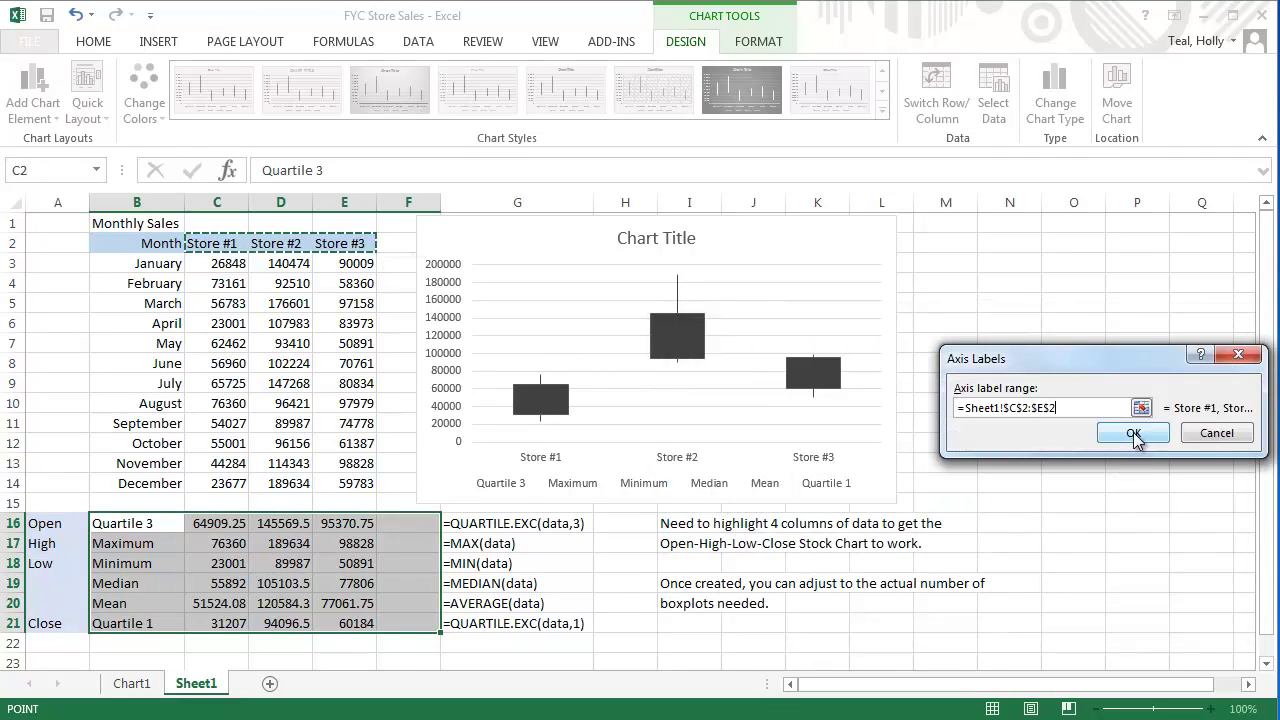
left_click(1133, 433)
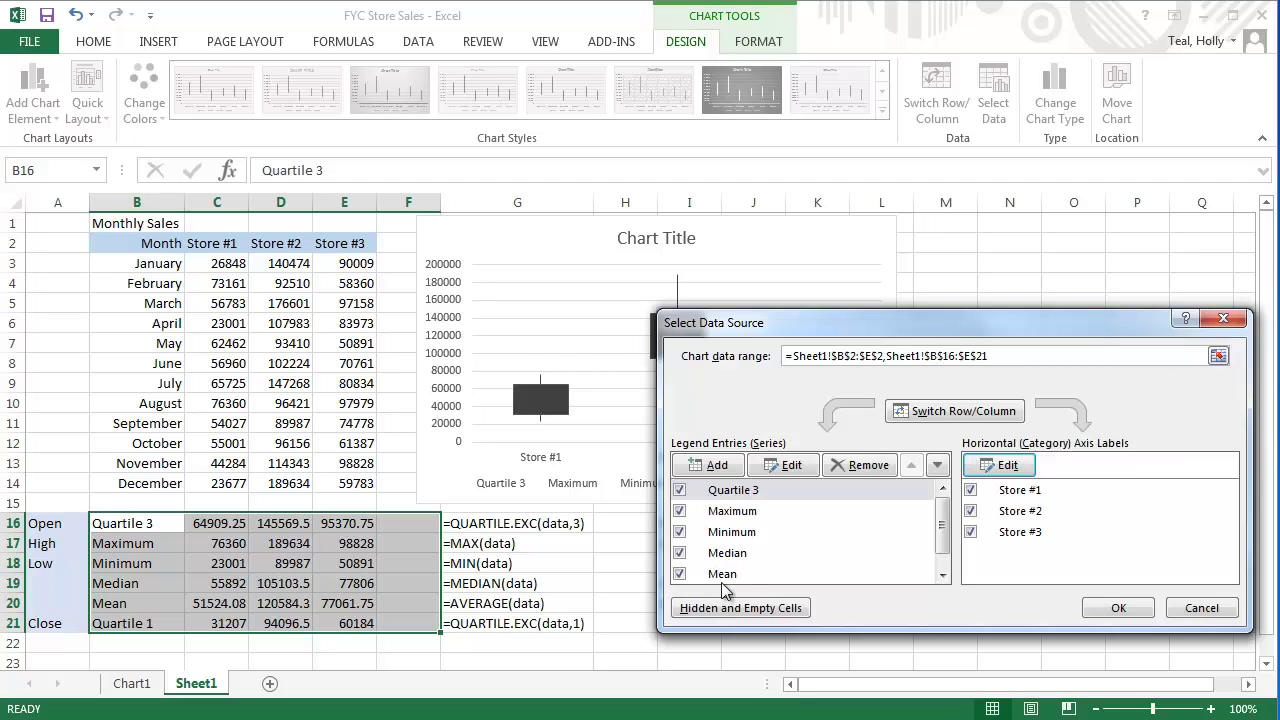
- Leave the series names of the Quartile 3 and Maximum series blank so they drop out of the legend
left_click(728, 494)
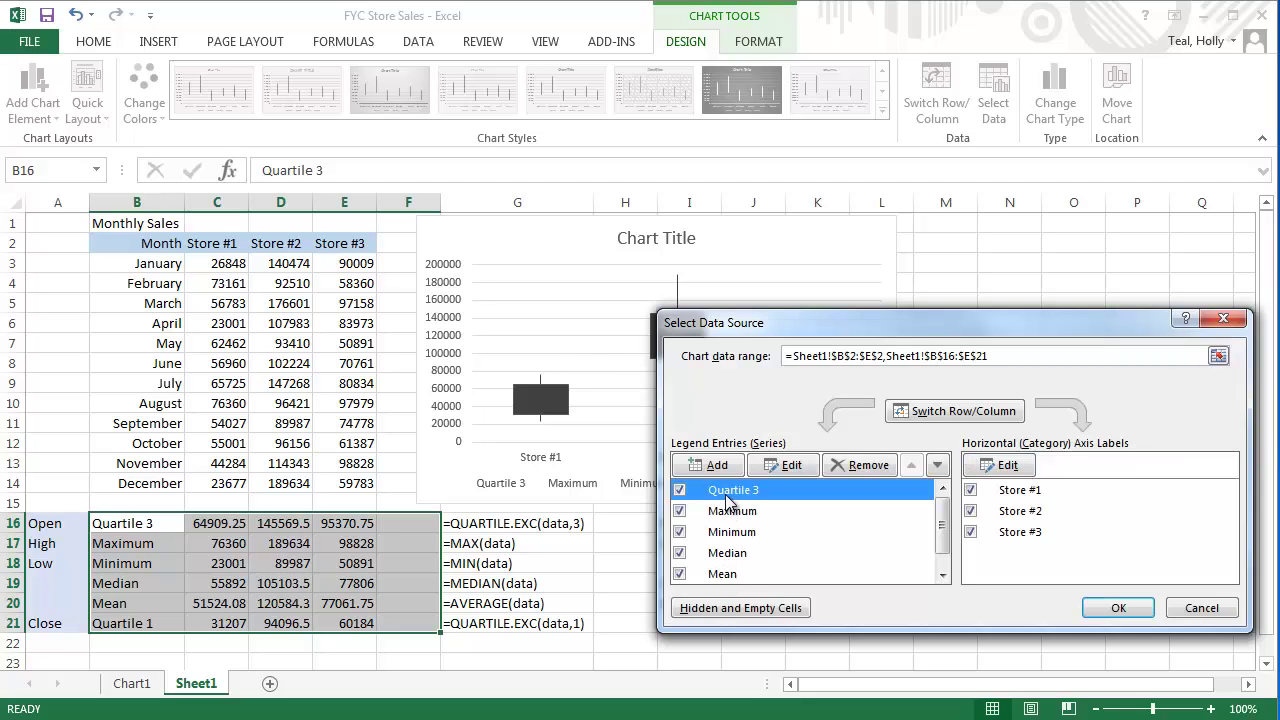
left_click(790, 465)
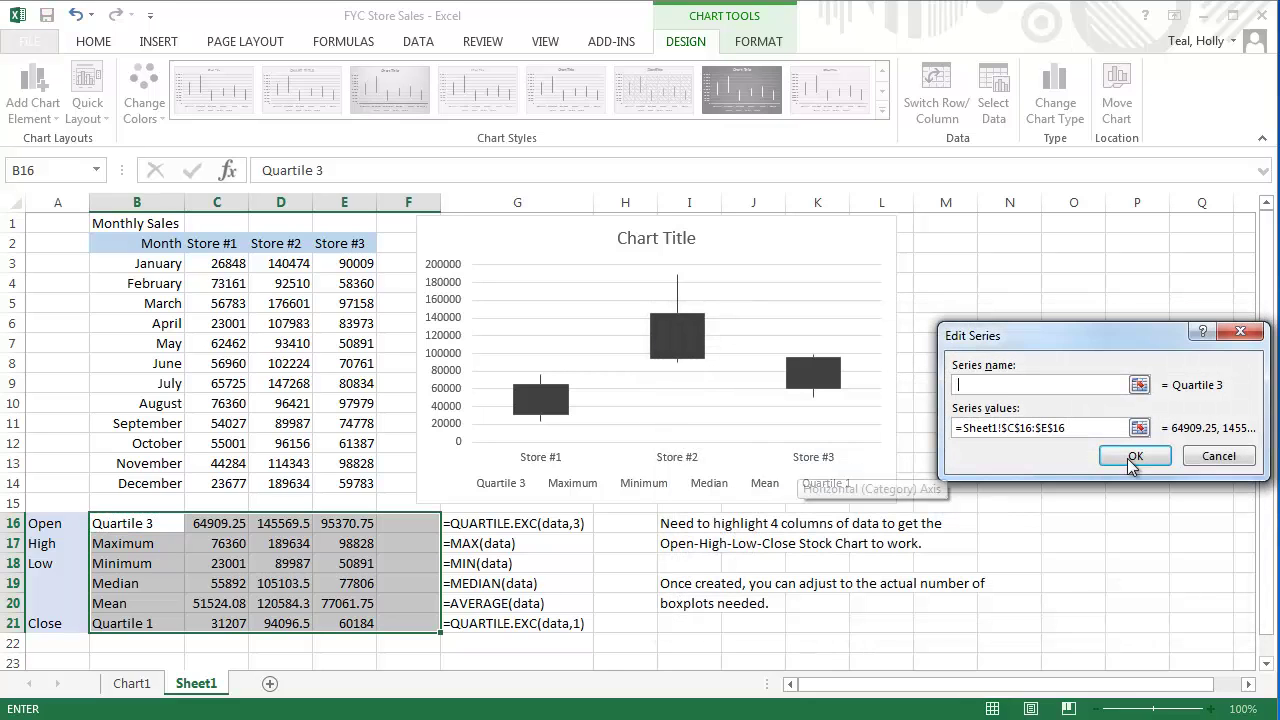
left_click(1132, 456)
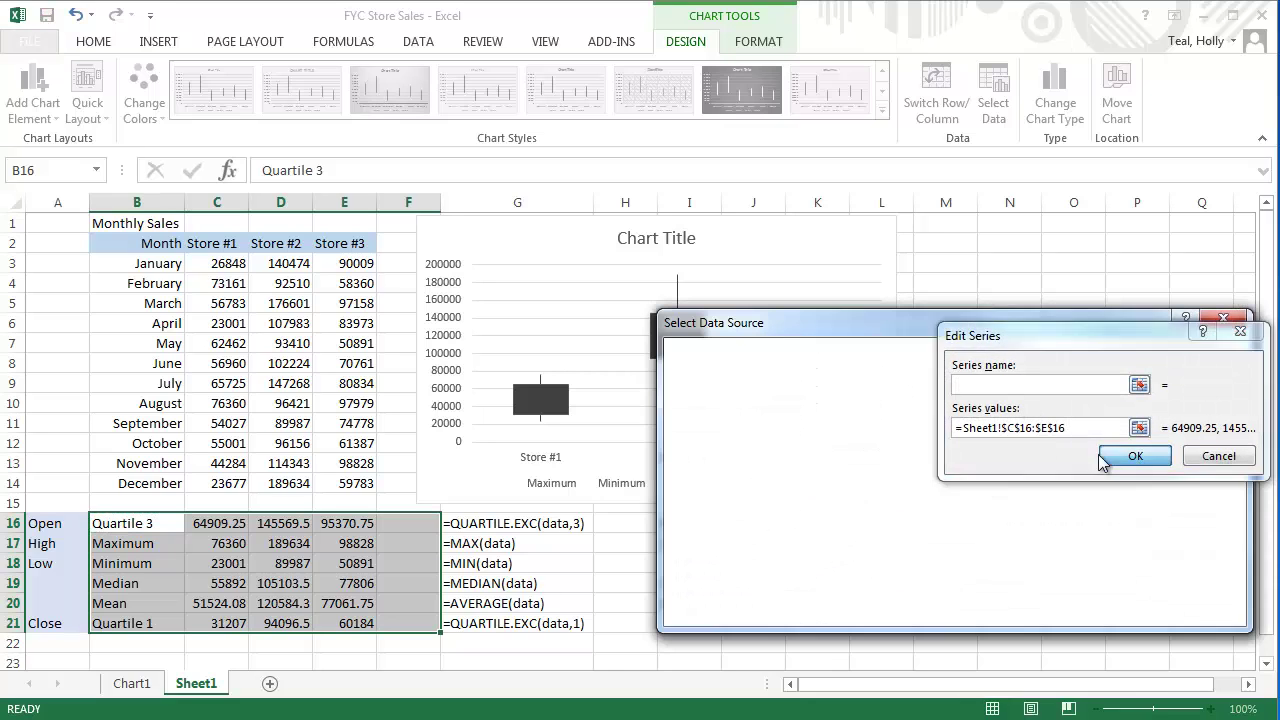
left_click(724, 511)
left_click(785, 465)
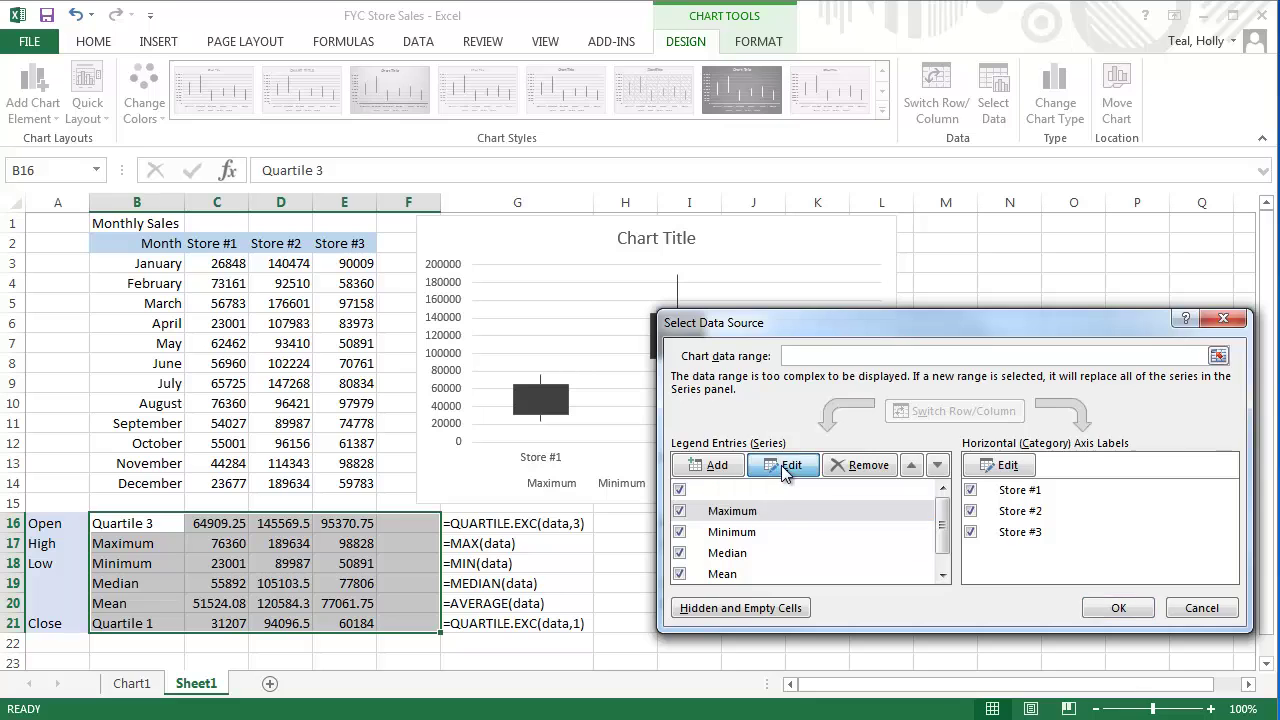
left_click(1137, 462)
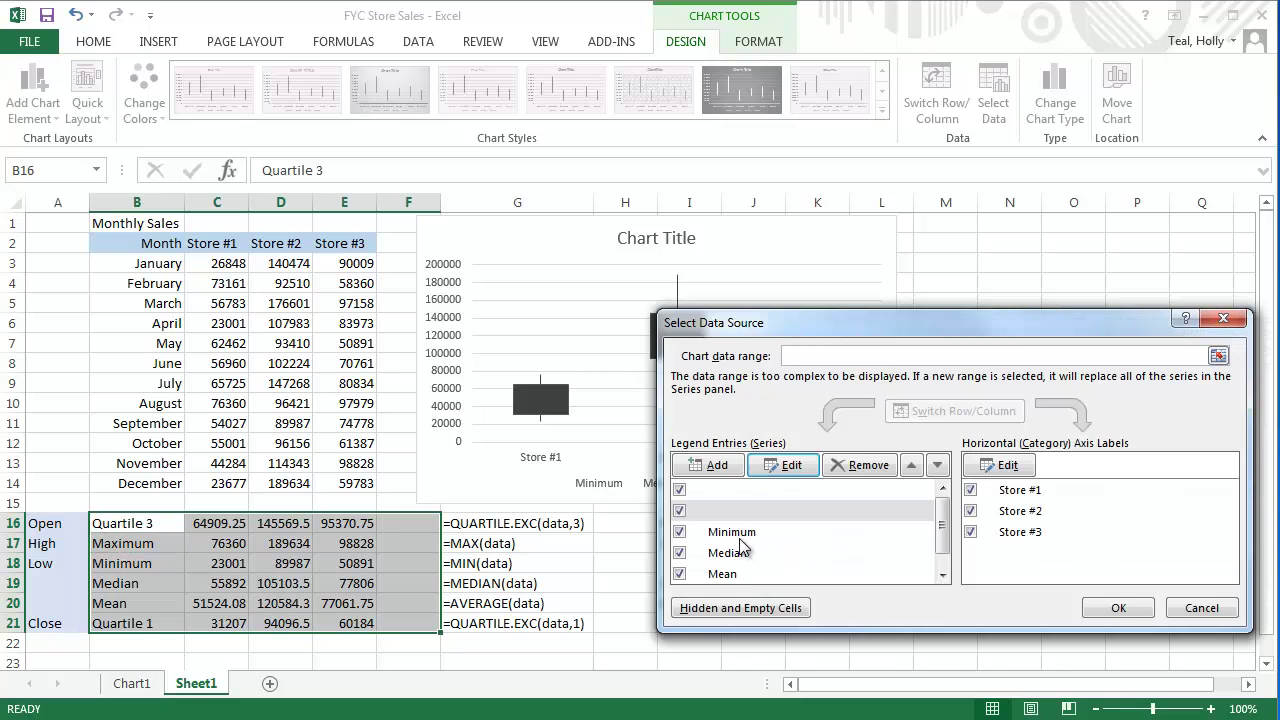
- Blank the series names of the Minimum and Quartile 1 series as well and accept the data source changes
left_click(742, 535)
left_click(779, 467)
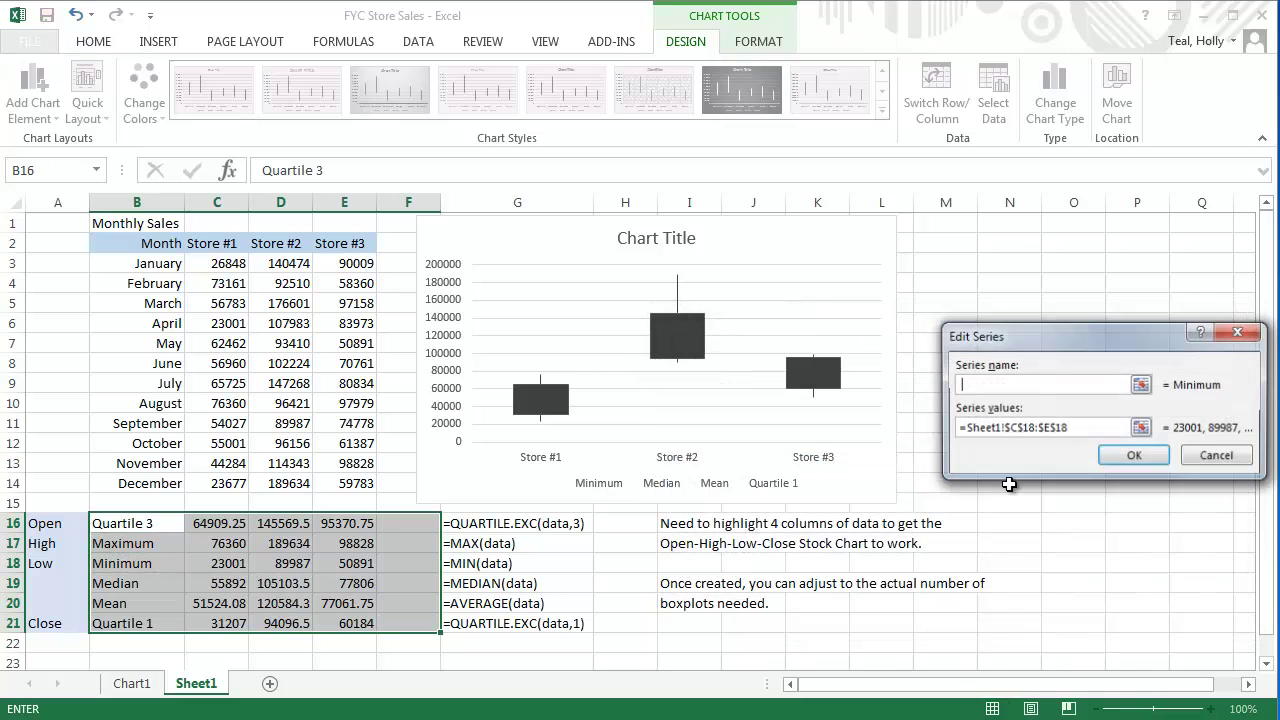
left_click(1135, 458)
left_click(943, 575)
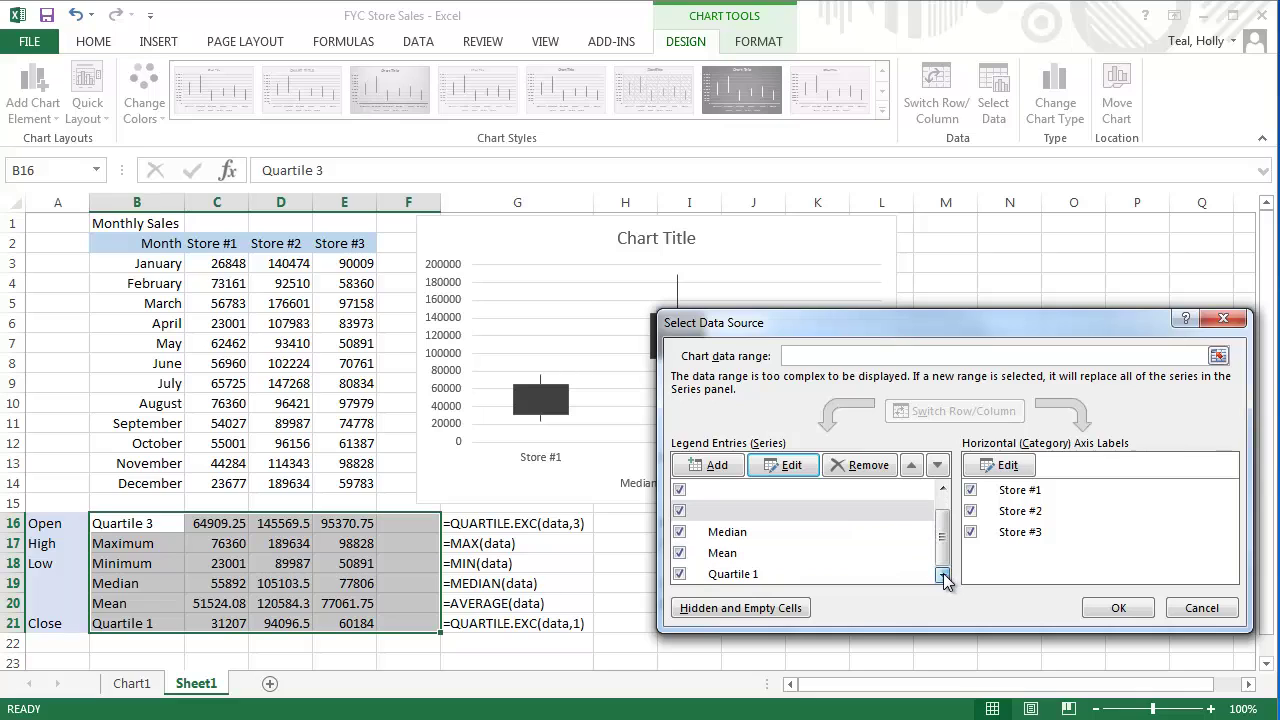
left_click(798, 574)
left_click(787, 467)
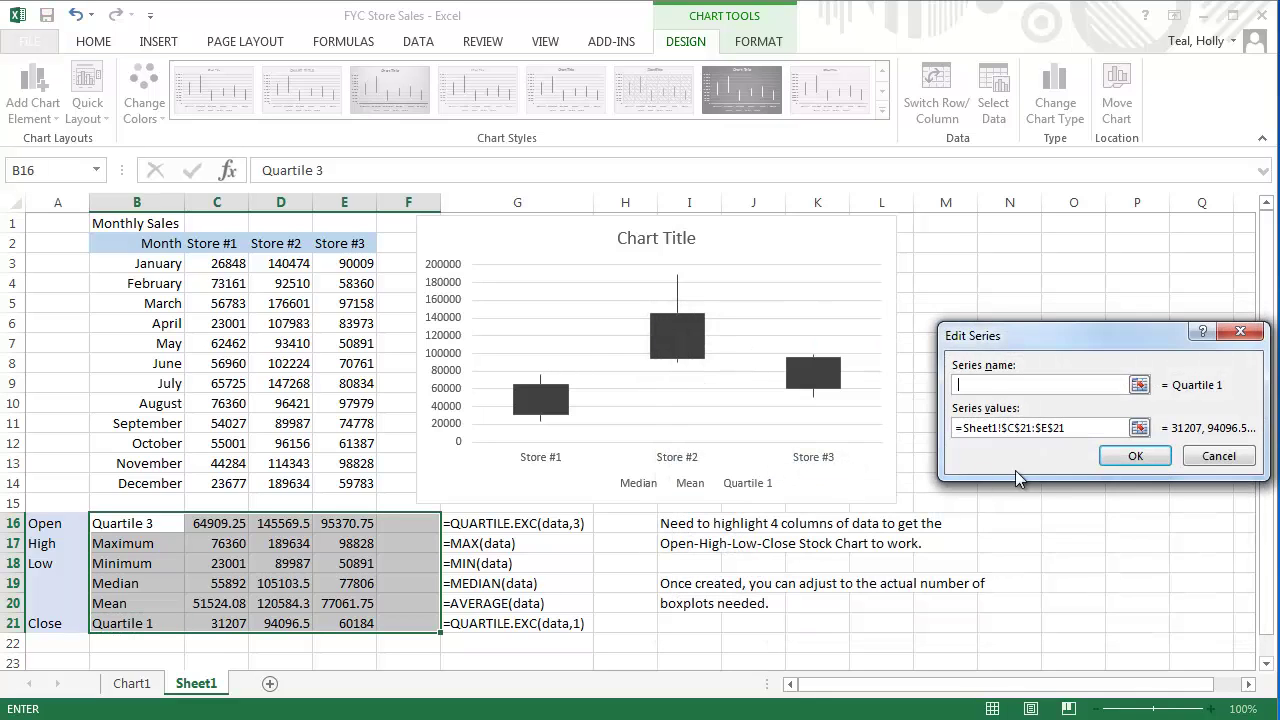
left_click(1135, 456)
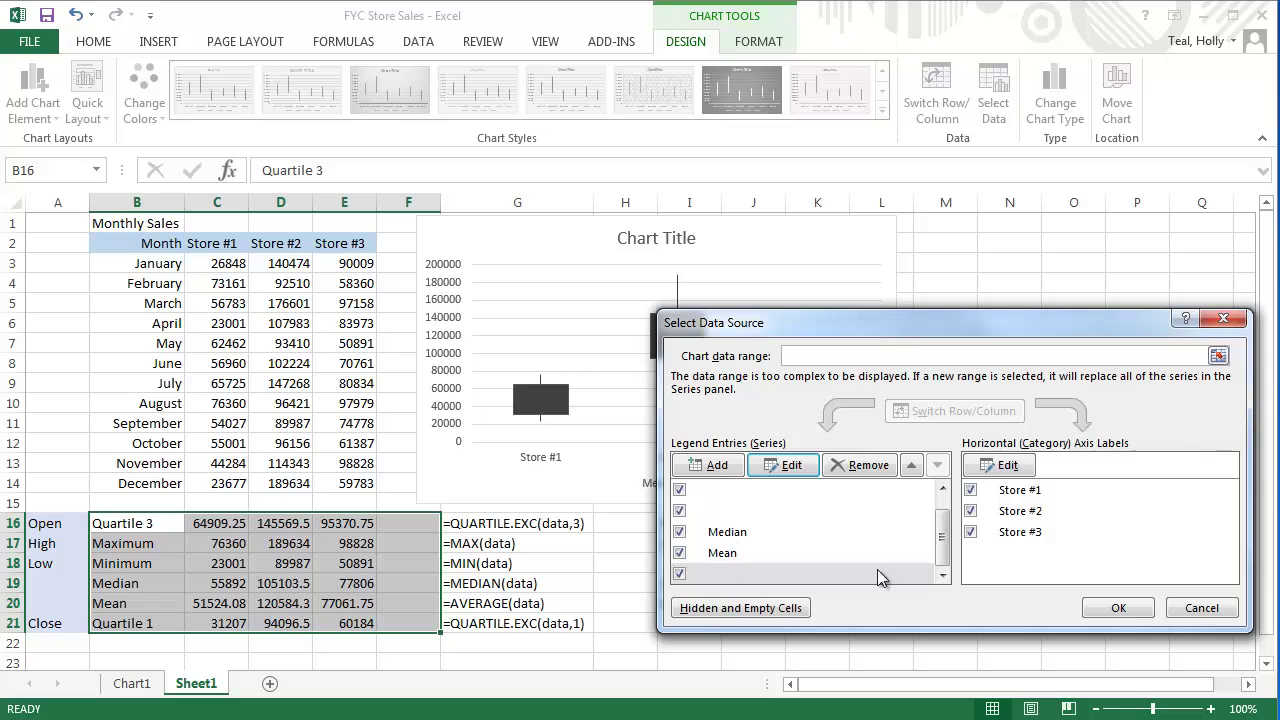
left_click(1118, 608)
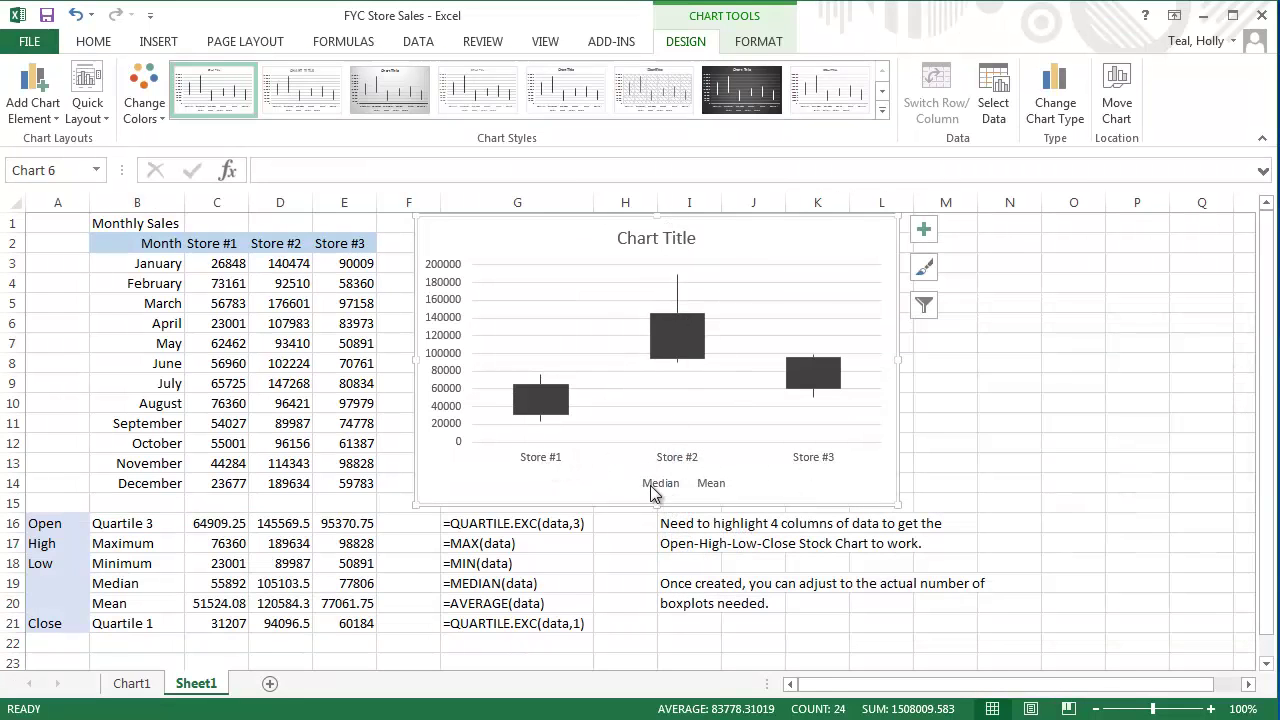
- Change the chart title to "Monthly Sales"
left_click(672, 238)
left_click(464, 171)
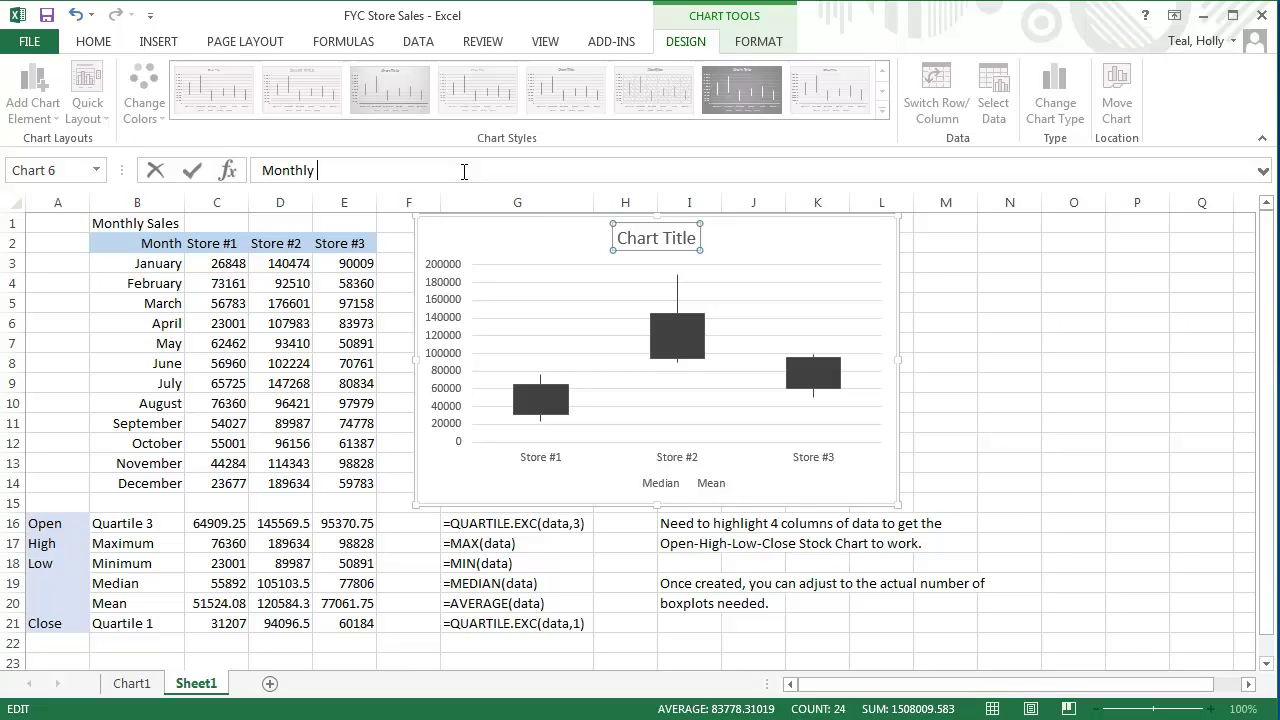
type("Monthly Sales")
key("Return")
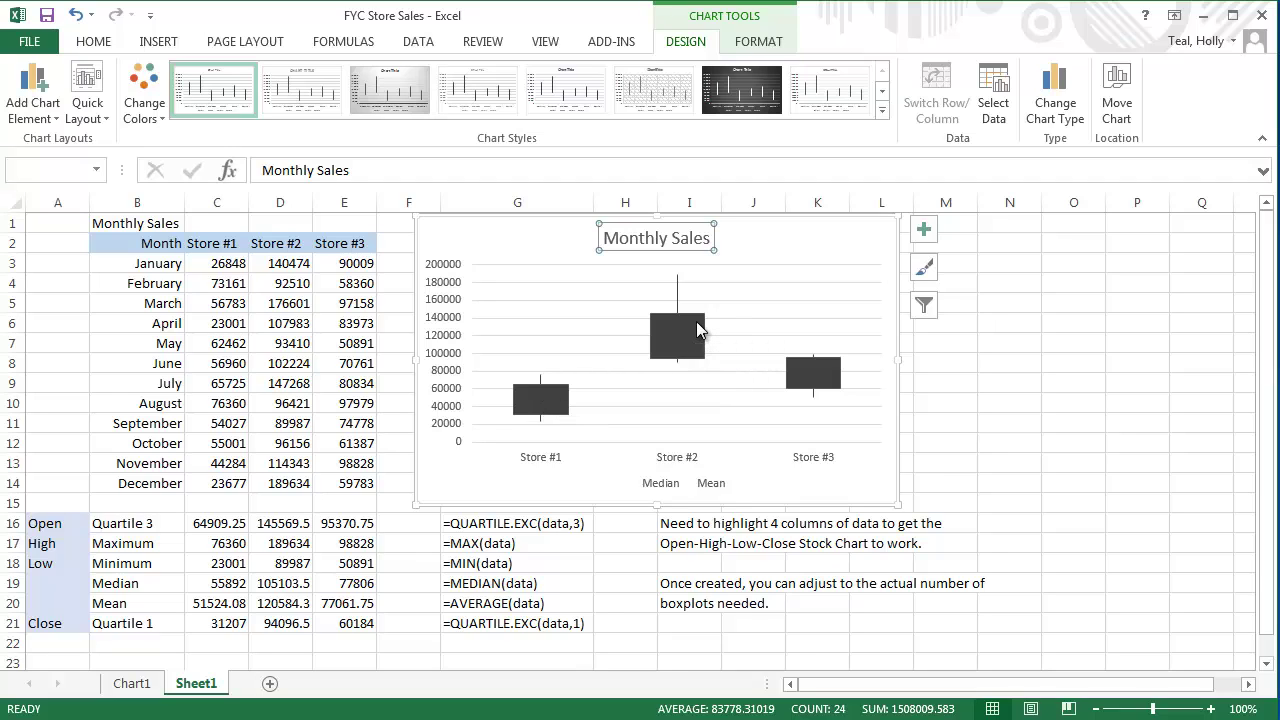
- Give the chart's down bars a solid light gray fill
double_click(696, 321)
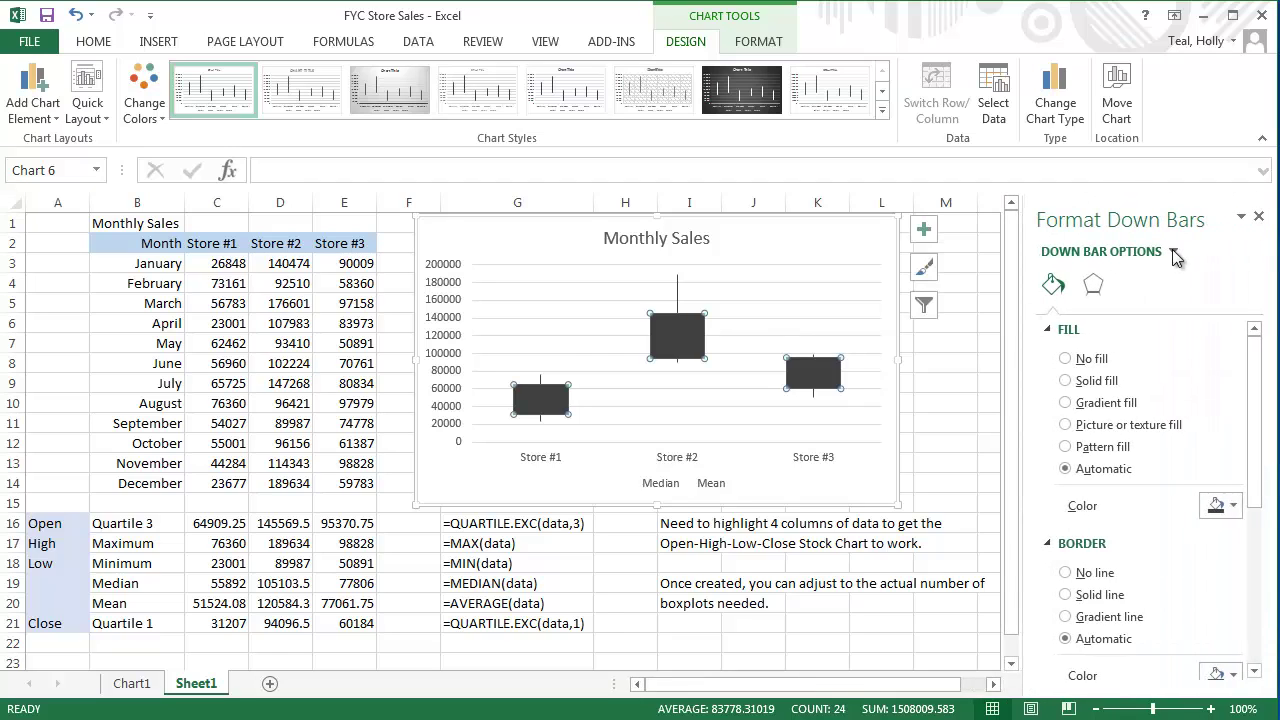
left_click(1105, 384)
left_click(1234, 508)
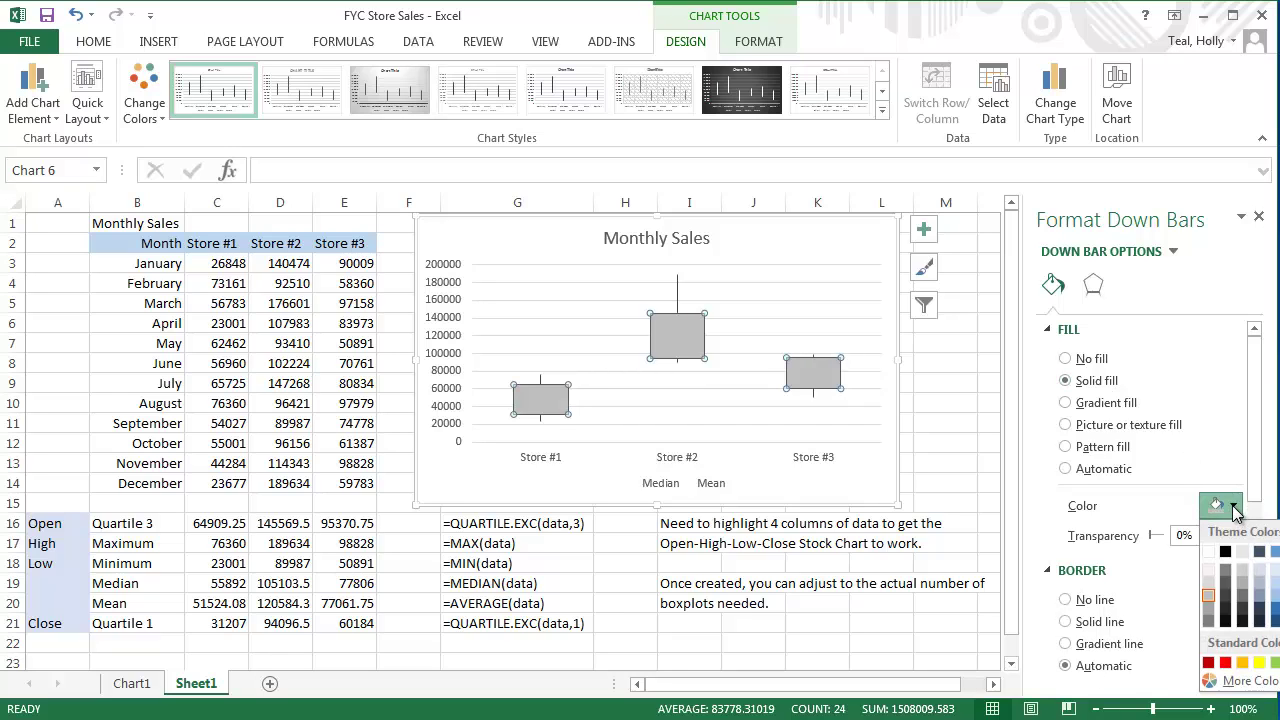
left_click(1208, 594)
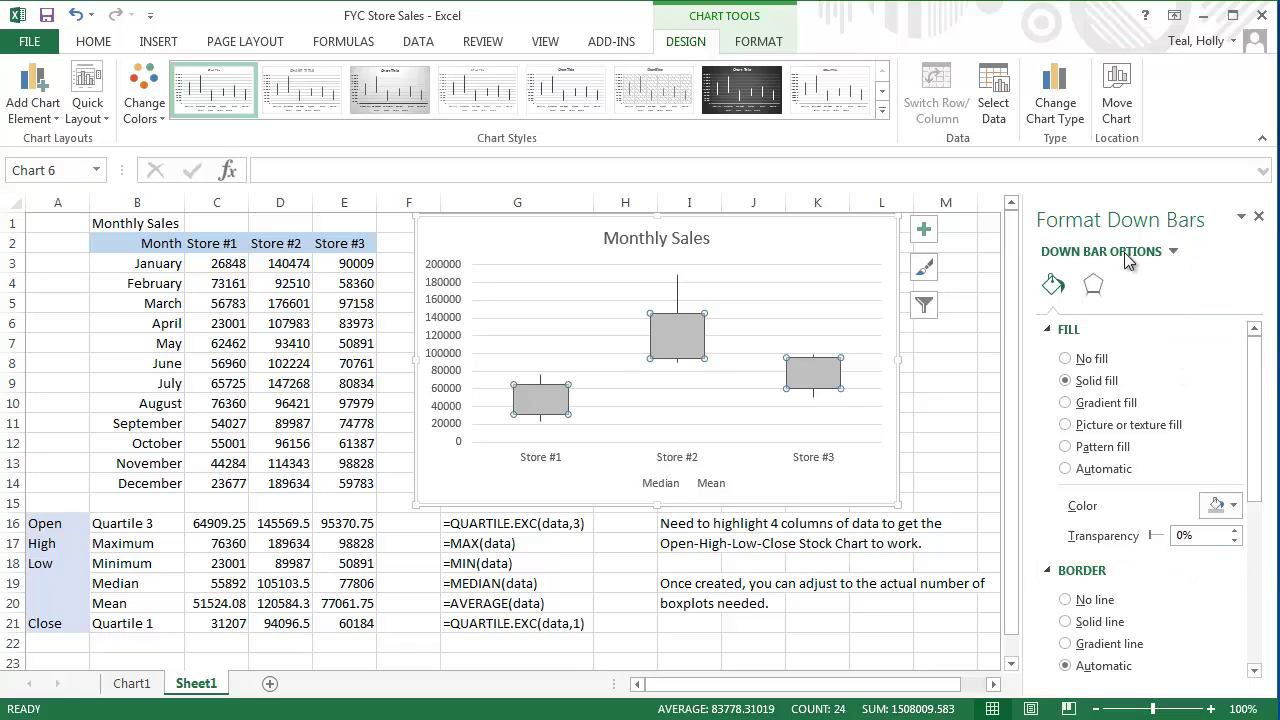
- Give the Median series a built-in long dash marker with size 10
left_click(1174, 252)
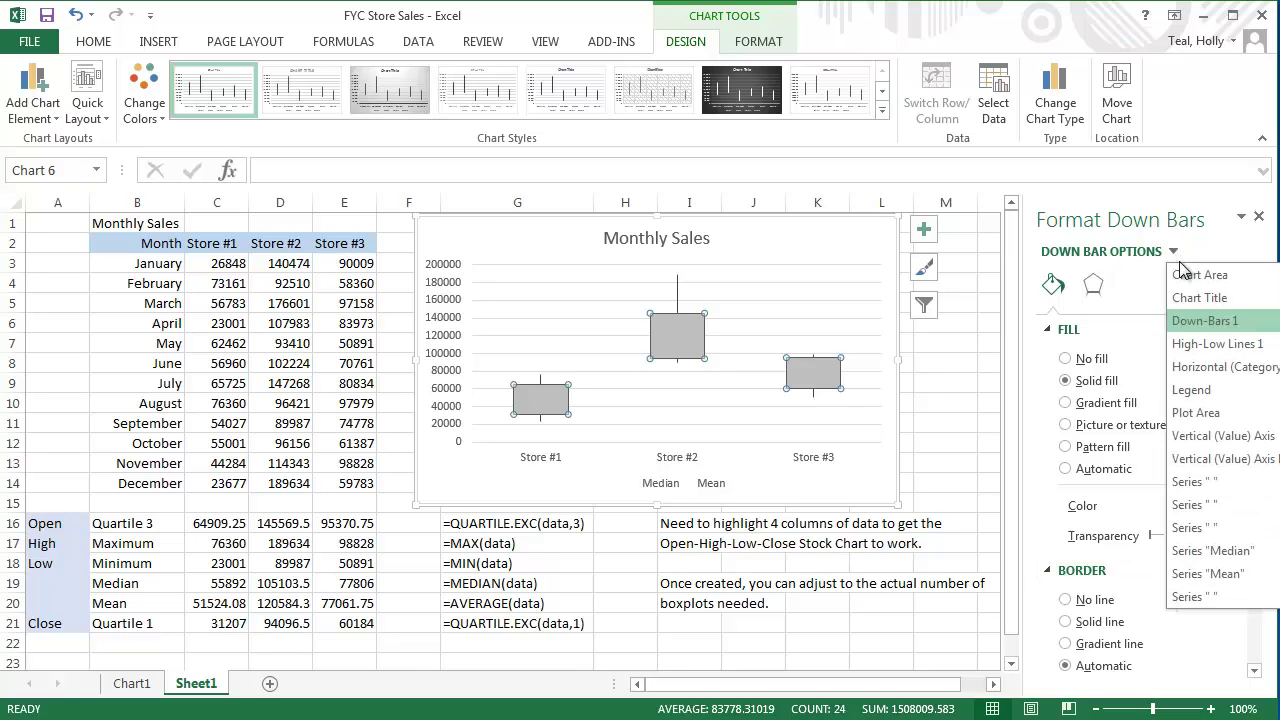
left_click(1192, 551)
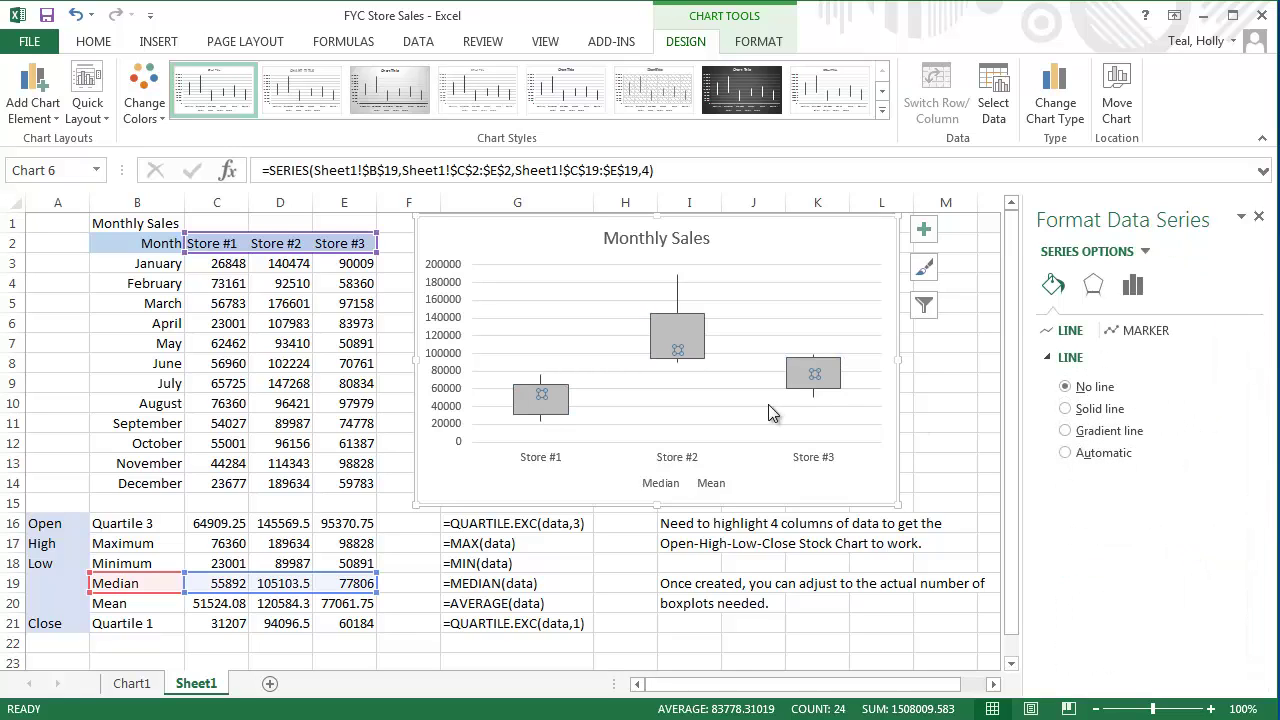
left_click(1137, 330)
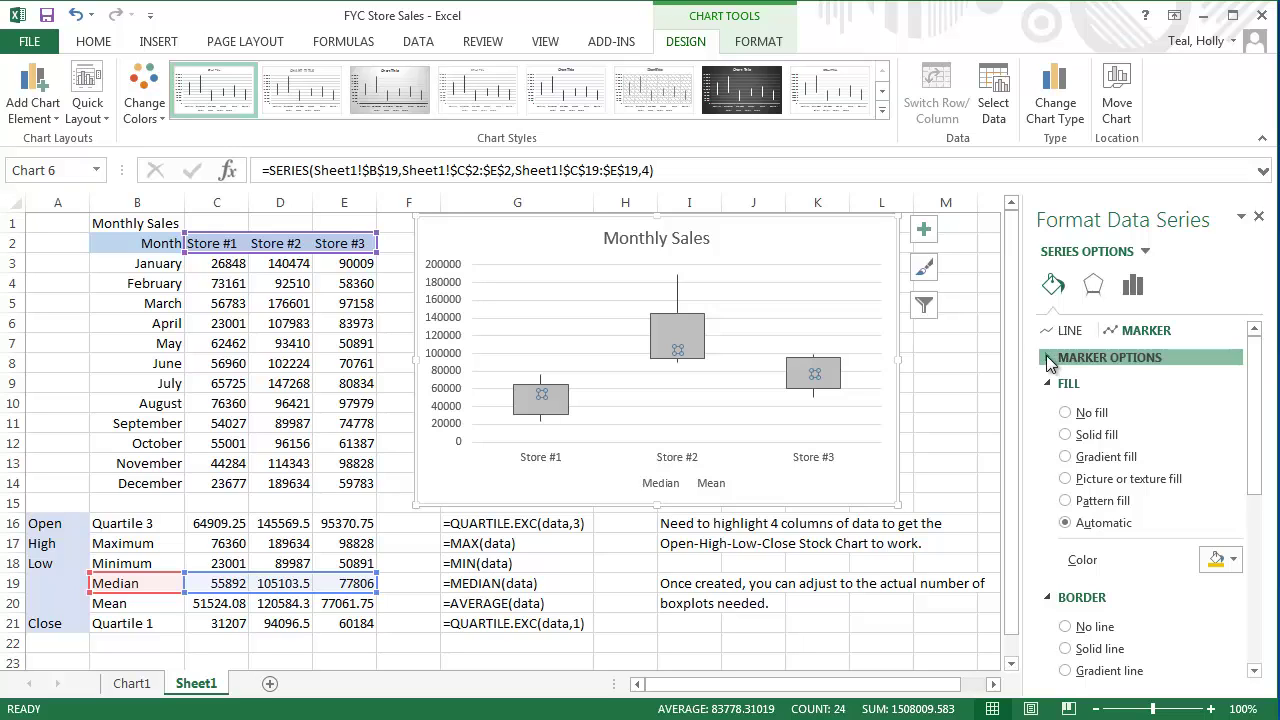
left_click(1048, 358)
left_click(1065, 429)
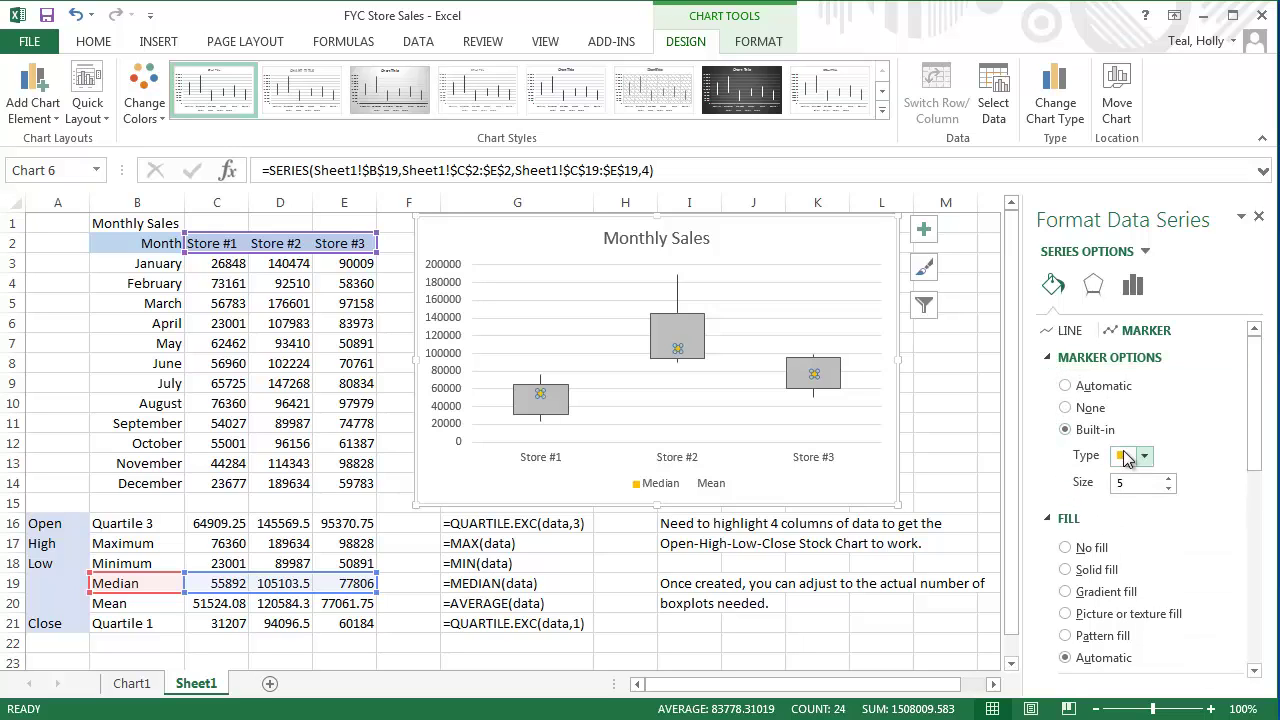
left_click(1145, 456)
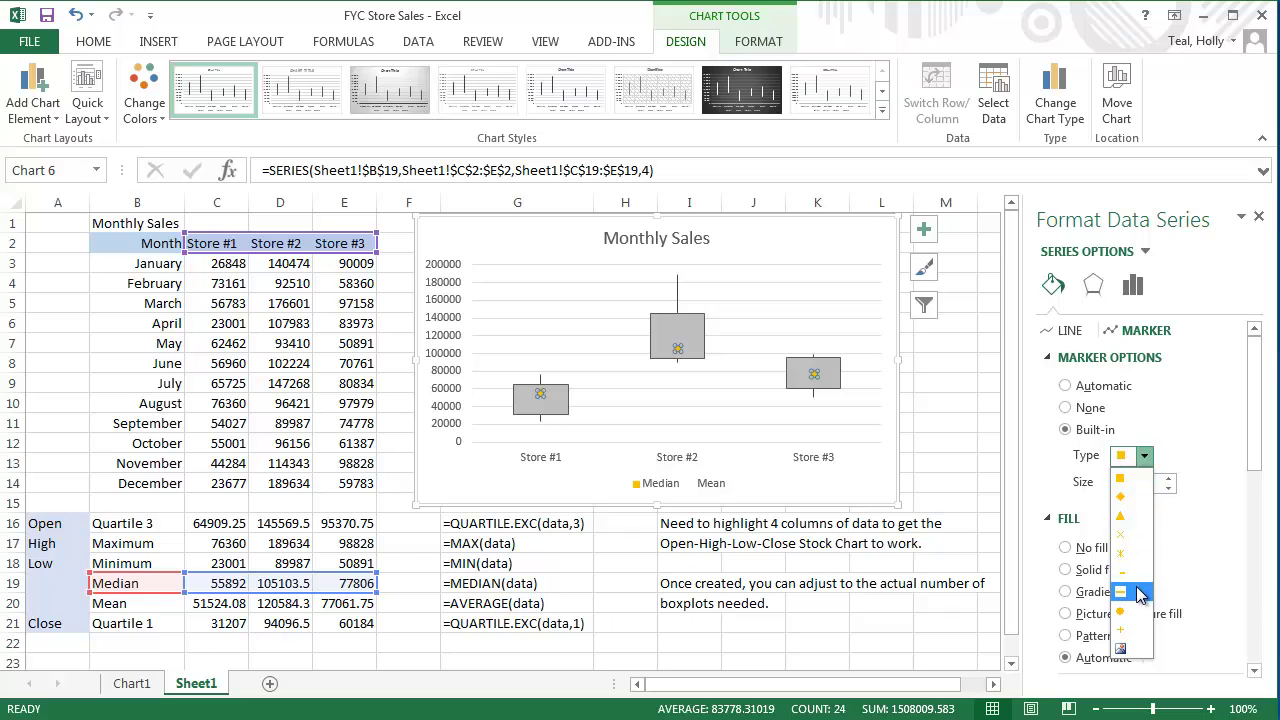
left_click(1122, 592)
left_click(1170, 478)
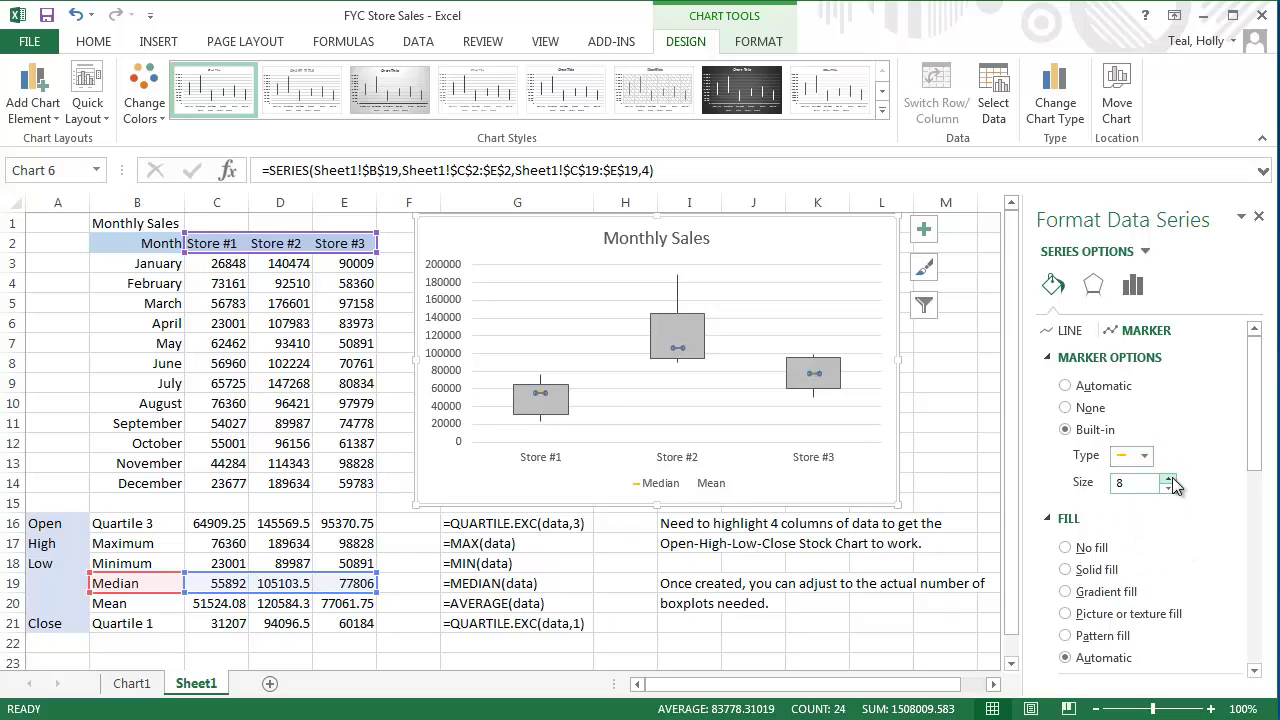
left_click(1170, 478)
left_click(1170, 478)
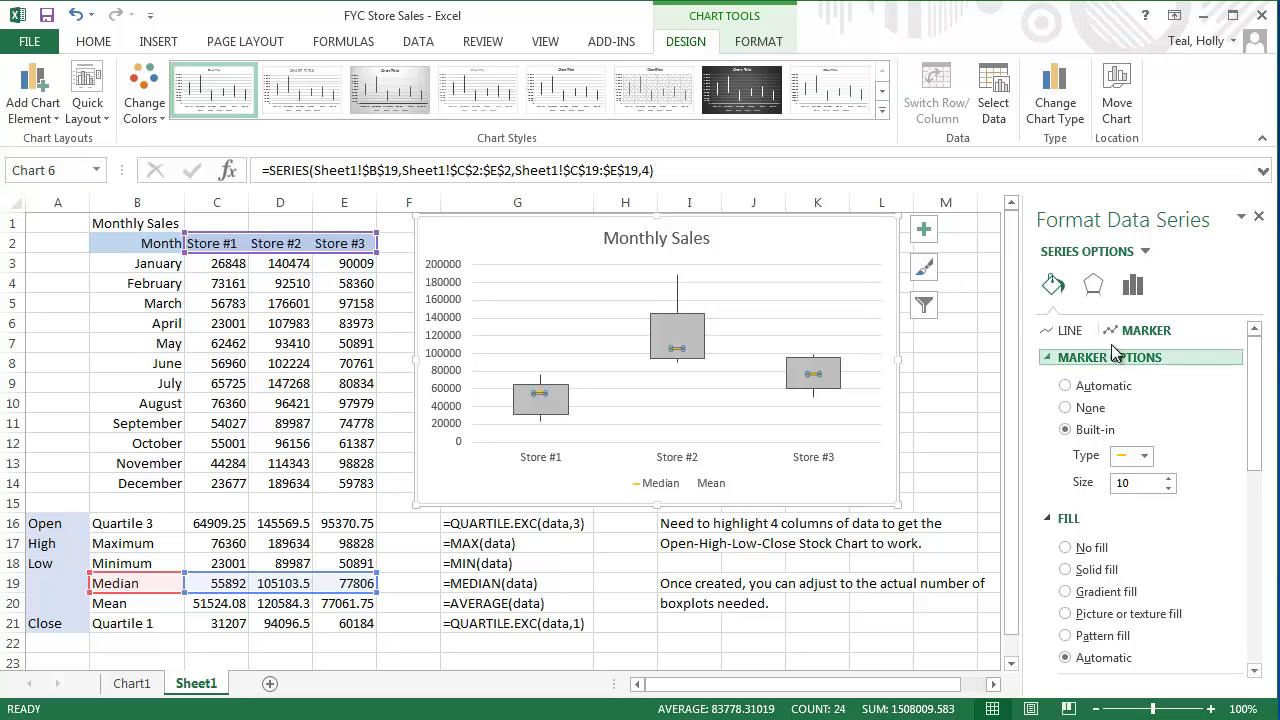
- Give the Mean series a built-in asterisk-style marker and return the selection to the chart area
left_click(1145, 251)
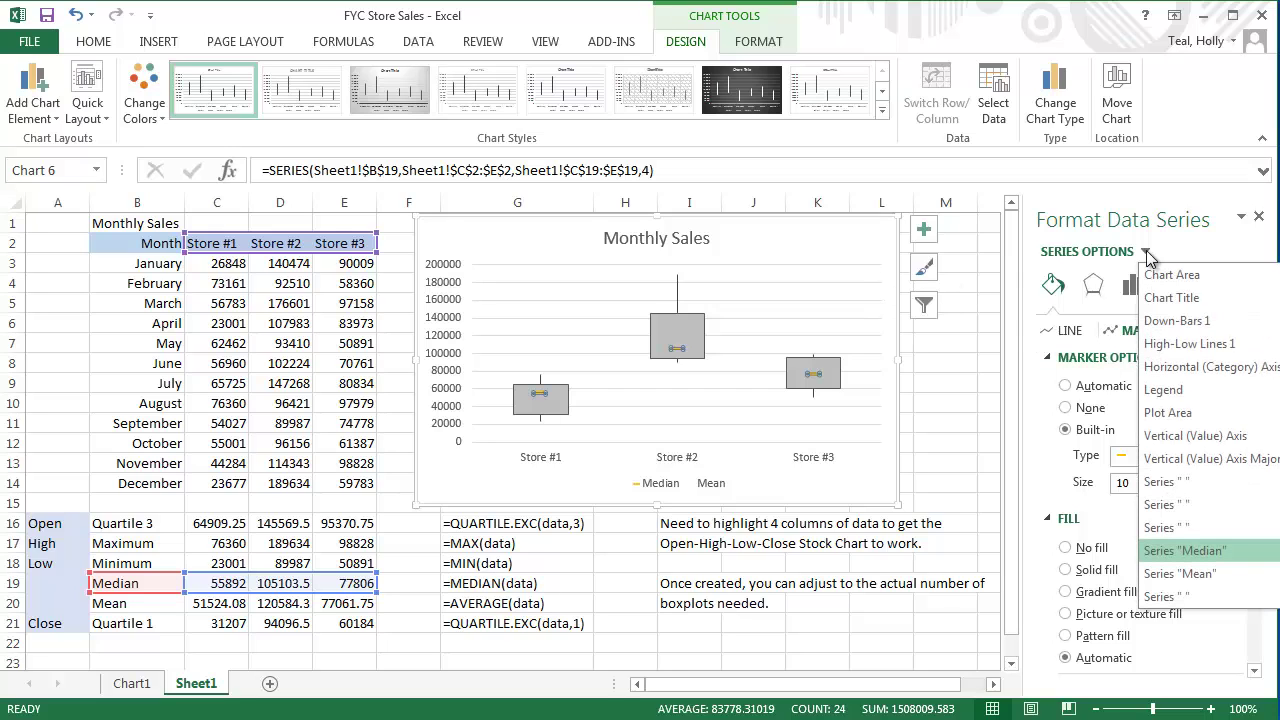
left_click(1180, 573)
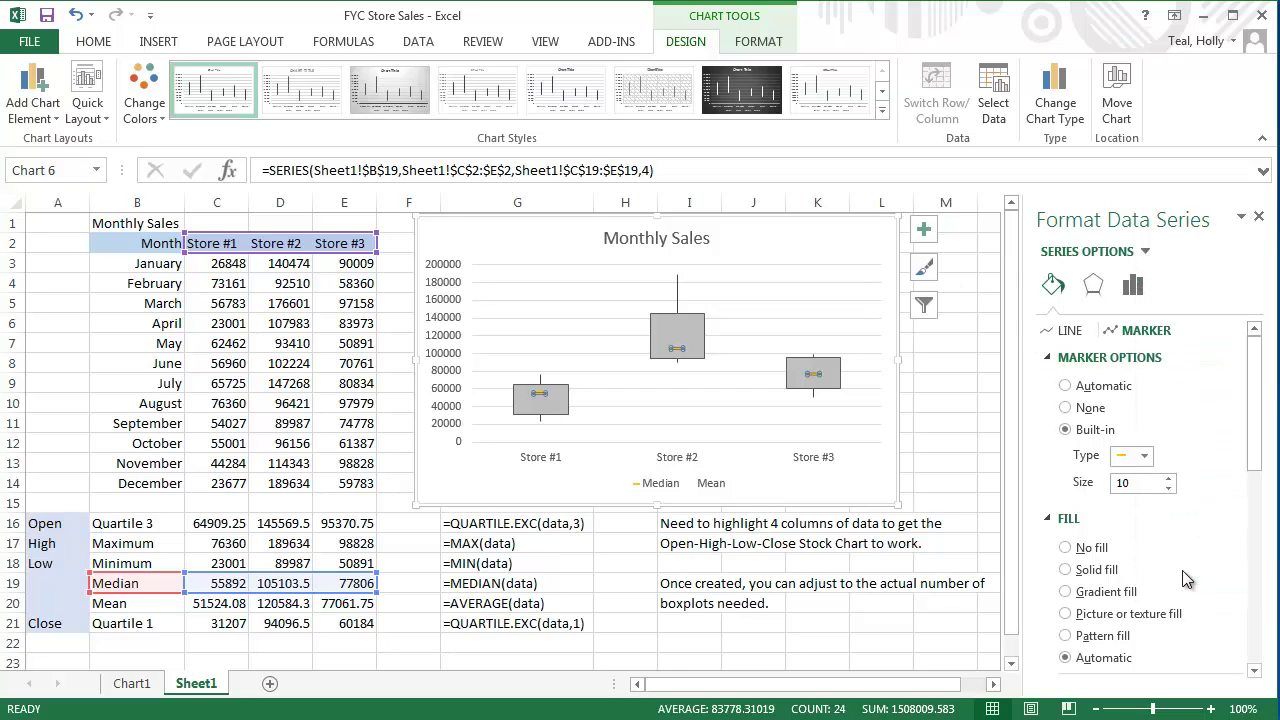
left_click(1108, 432)
left_click(1145, 456)
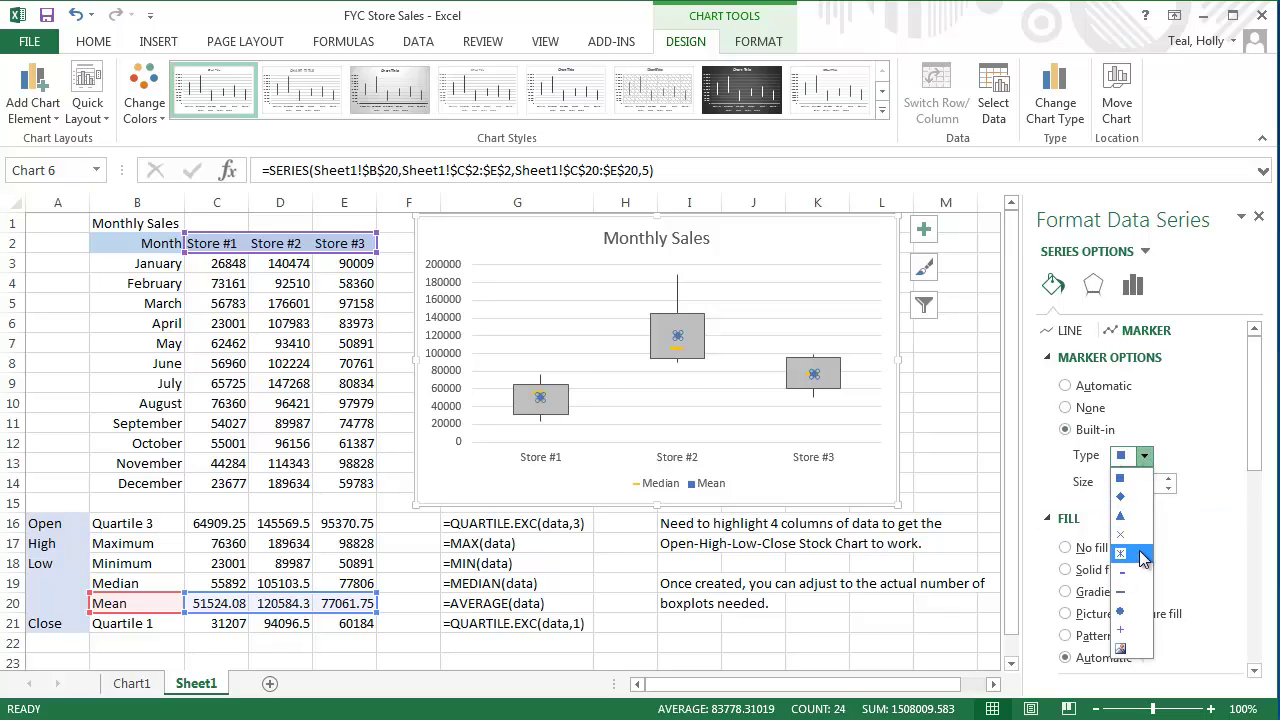
left_click(1143, 553)
left_click(893, 300)
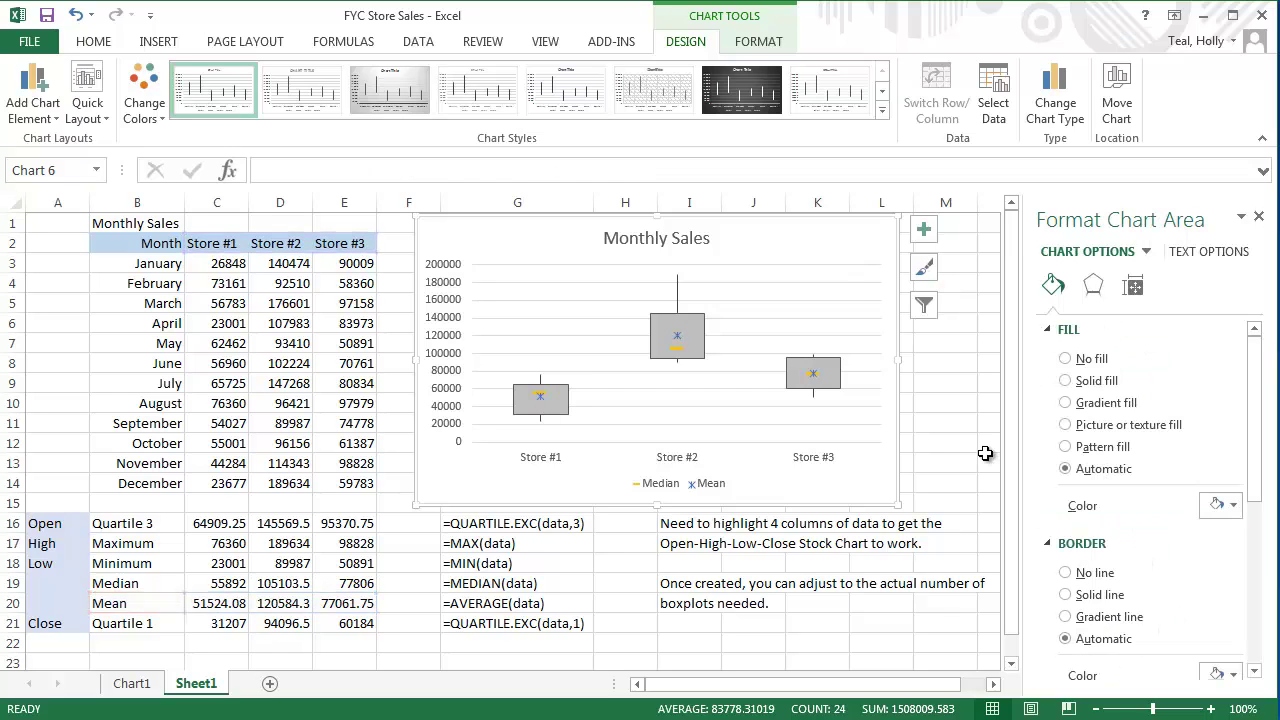